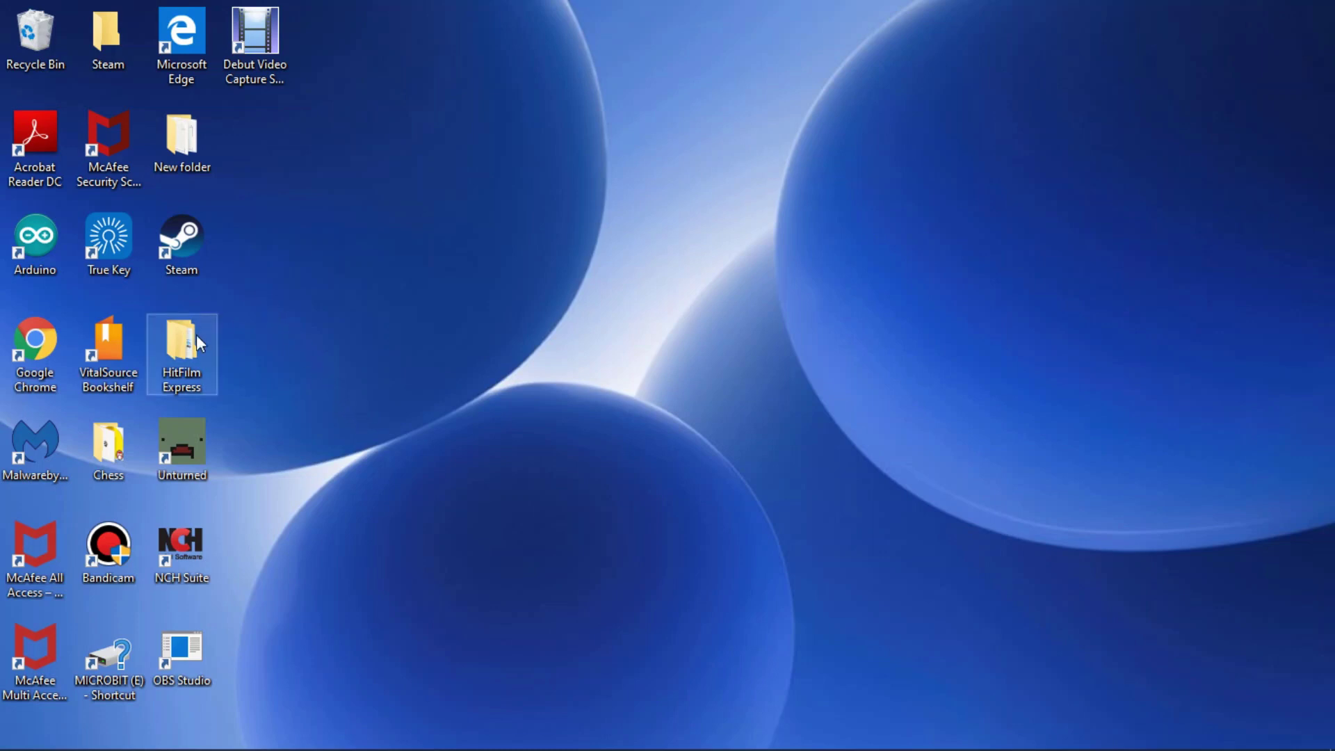
Step: Set the plugged-in battery power mode to Best performance
mouse_move(7, 744)
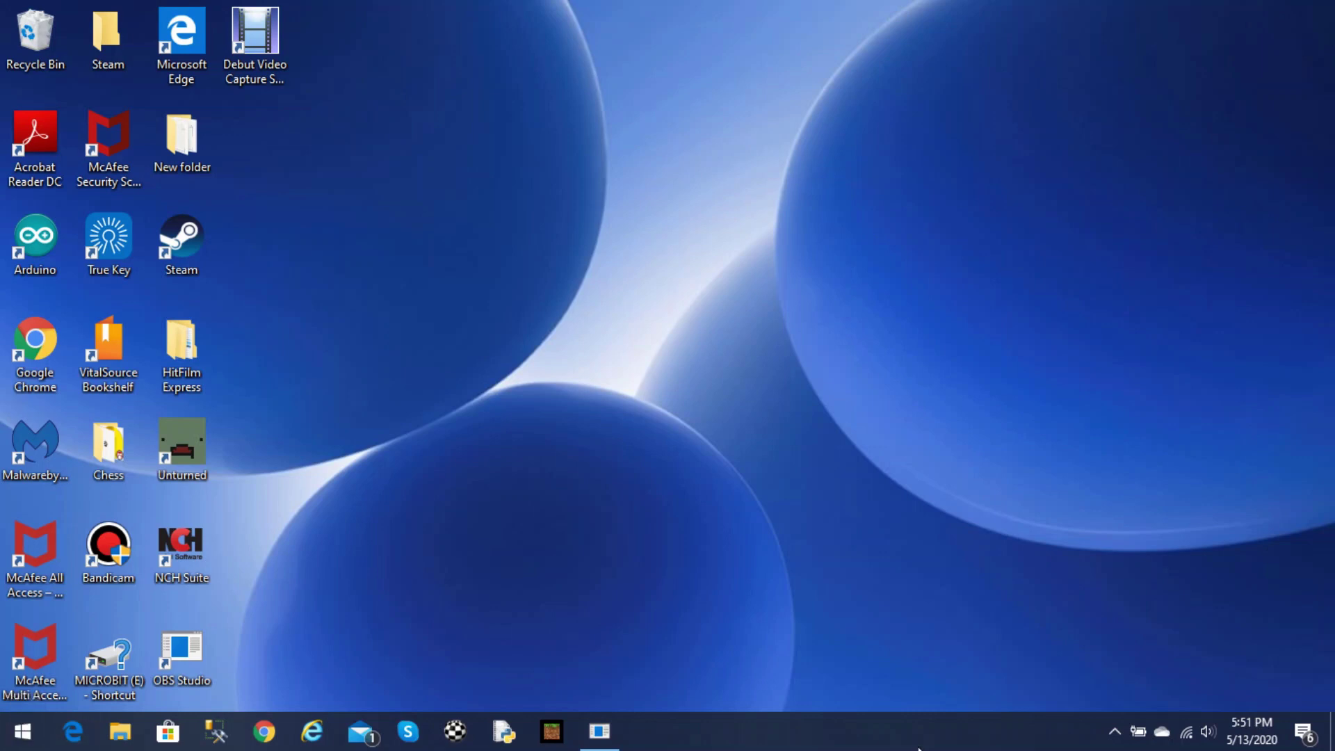
mouse_move(1138, 736)
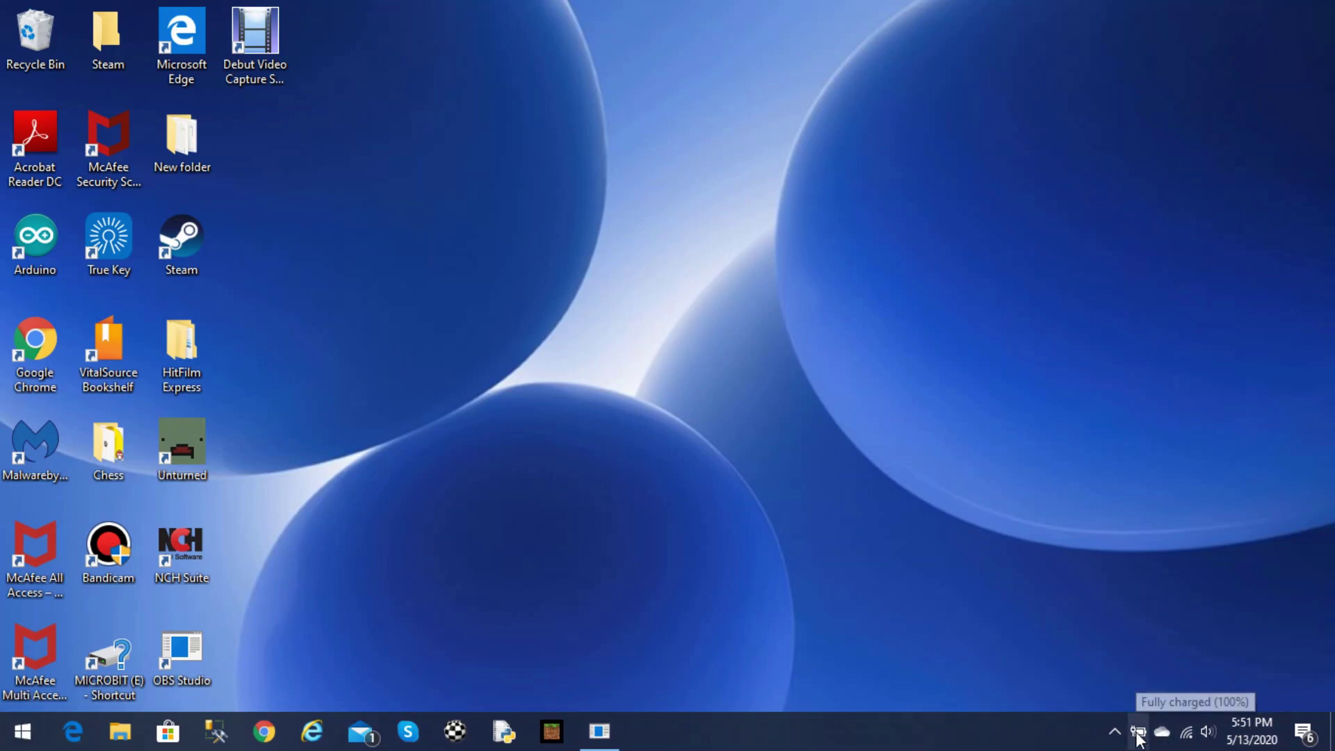
click(1137, 731)
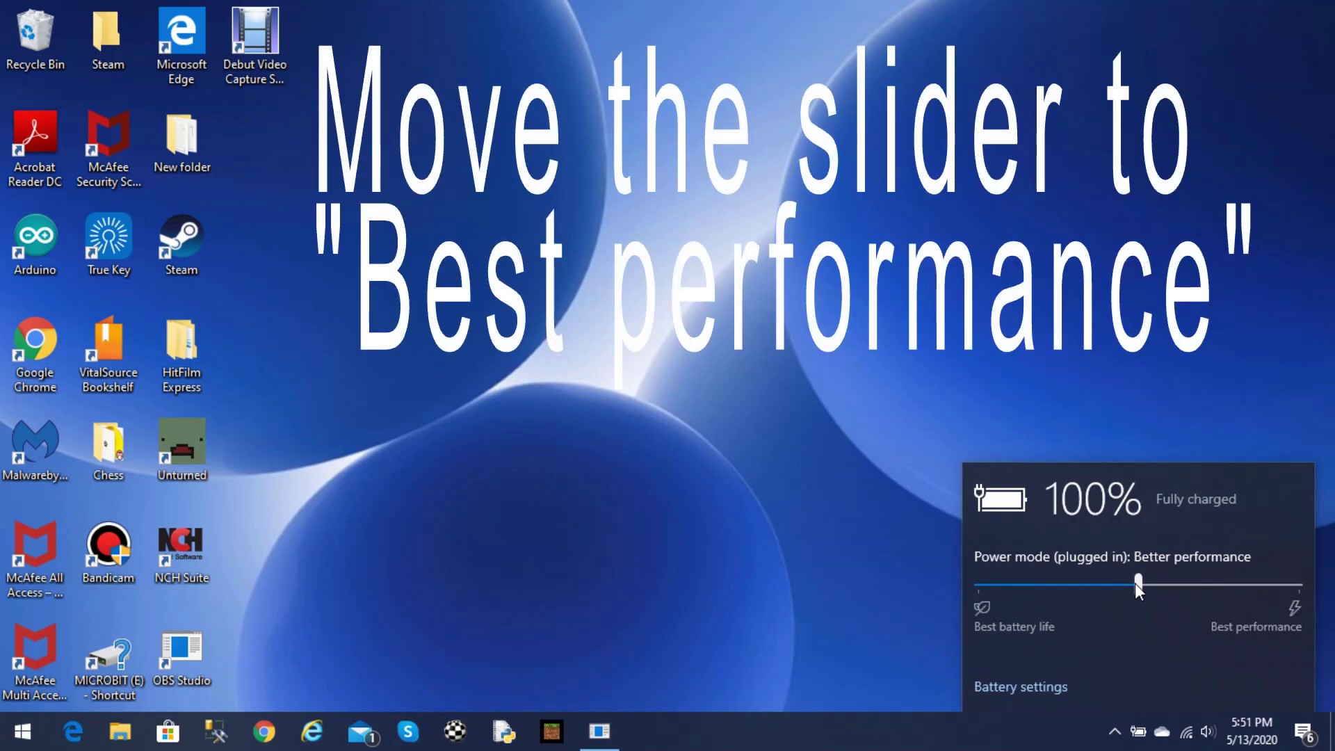
drag(1138, 586, 1301, 584)
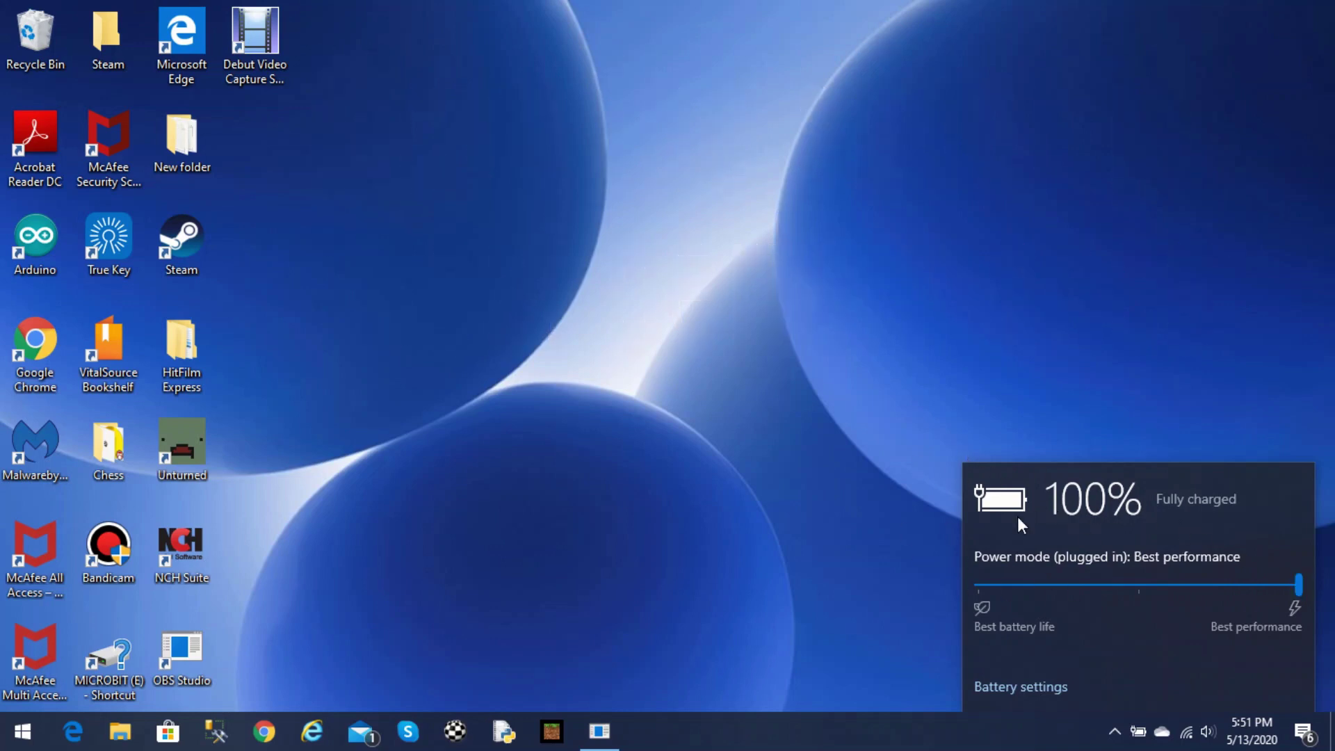
click(827, 495)
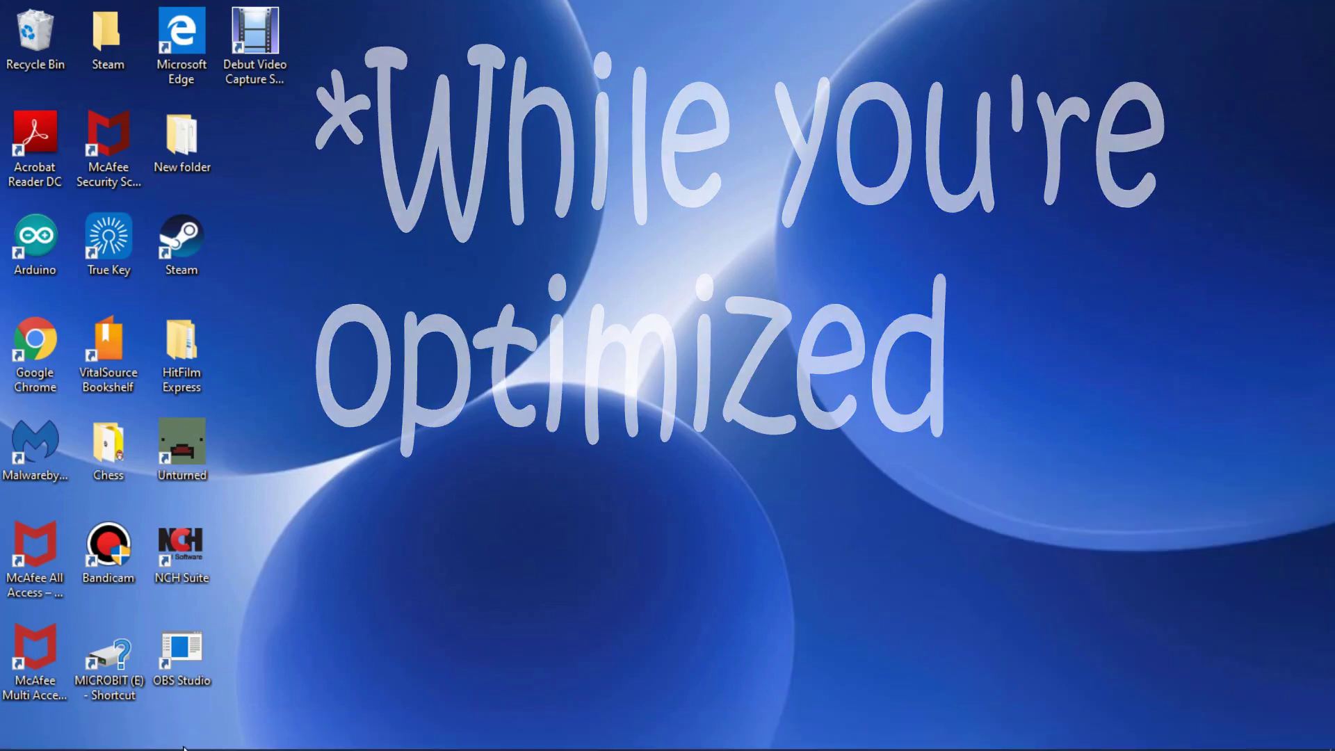
Step: Search for Control Panel, open it in a maximized window and go to its System page
mouse_move(119, 742)
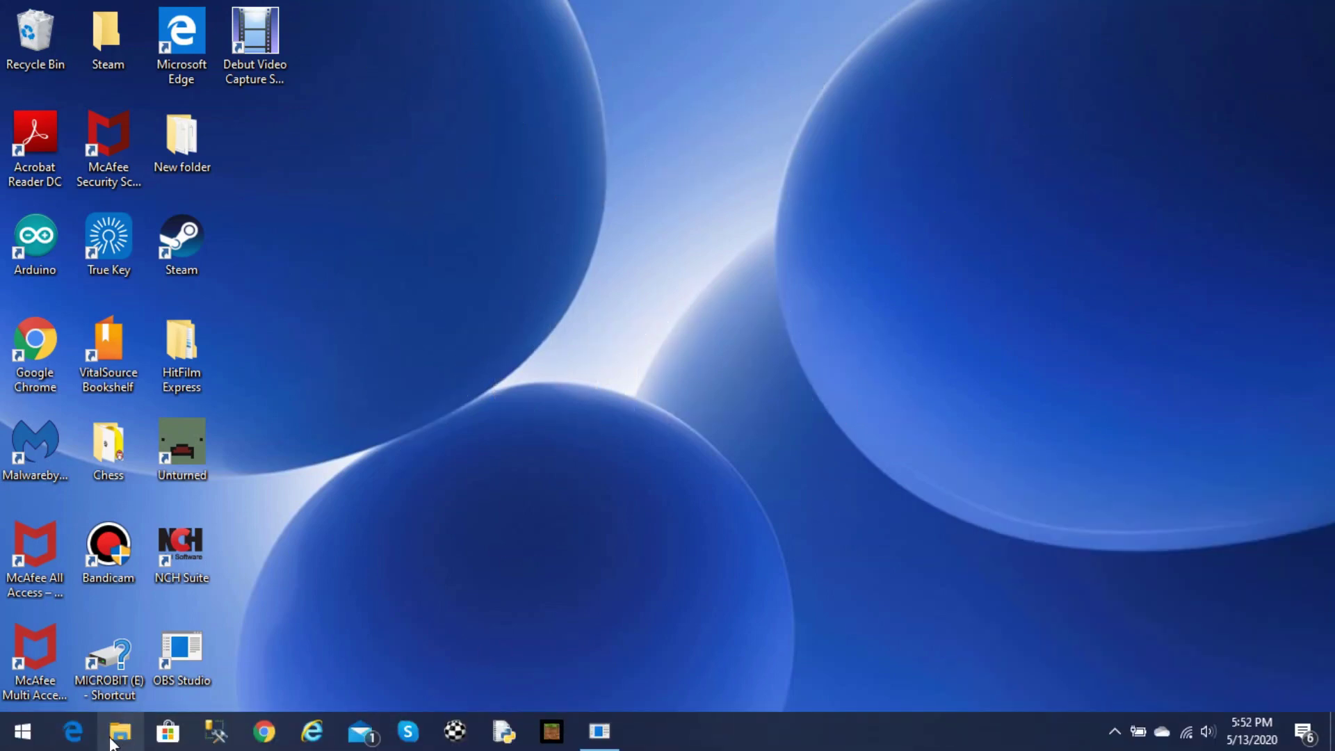
click(3, 746)
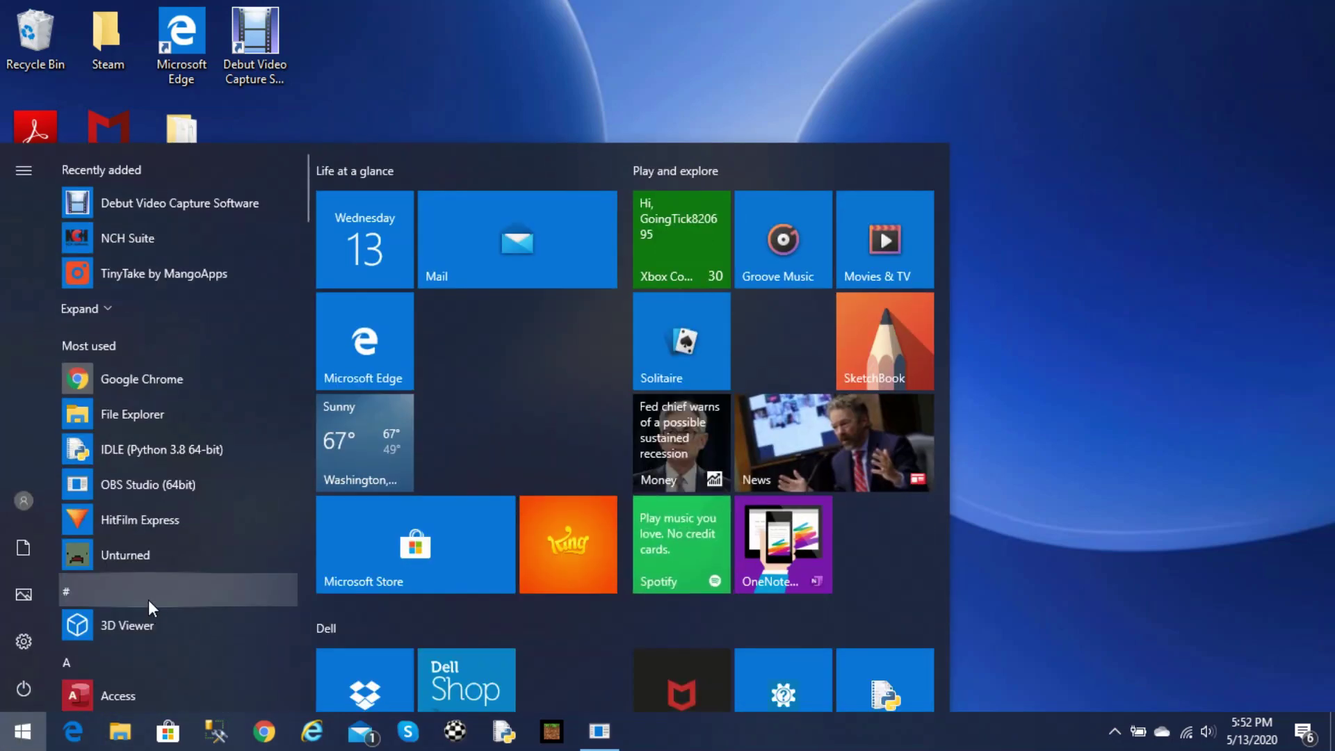
text(con)
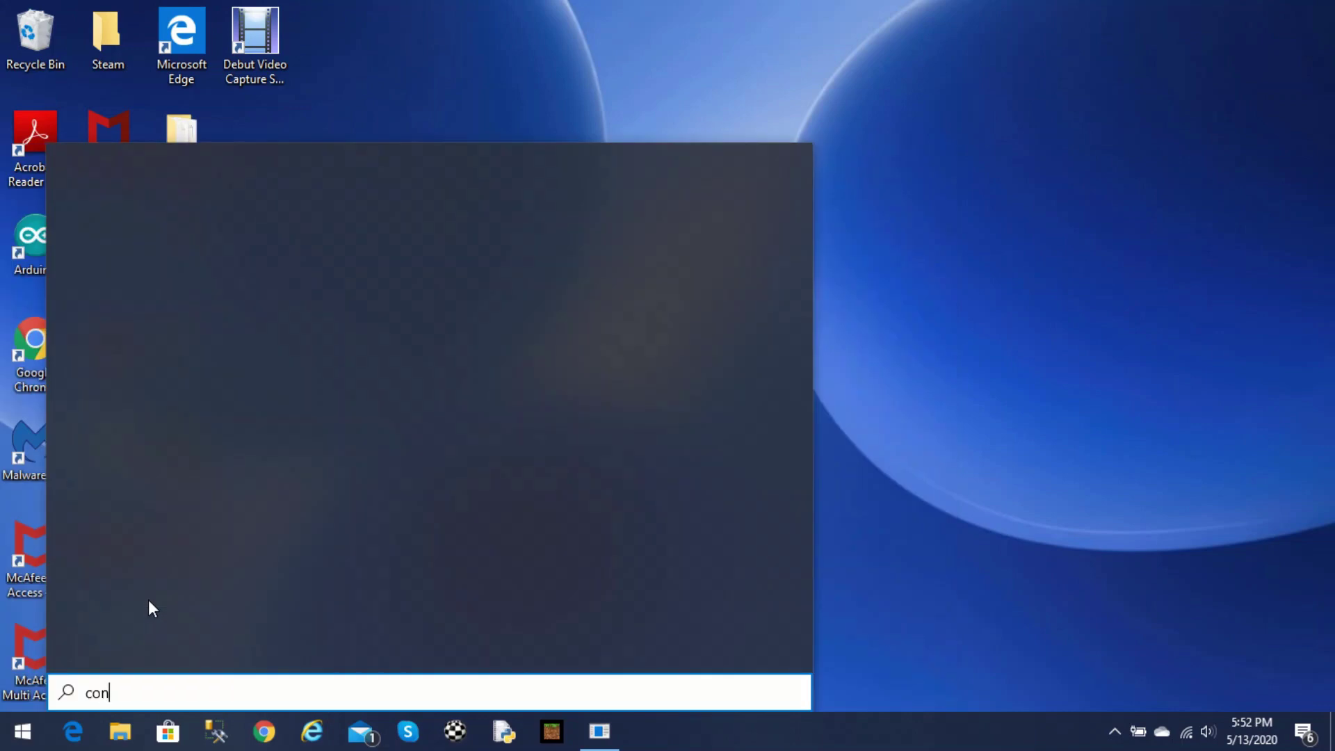
text(trol)
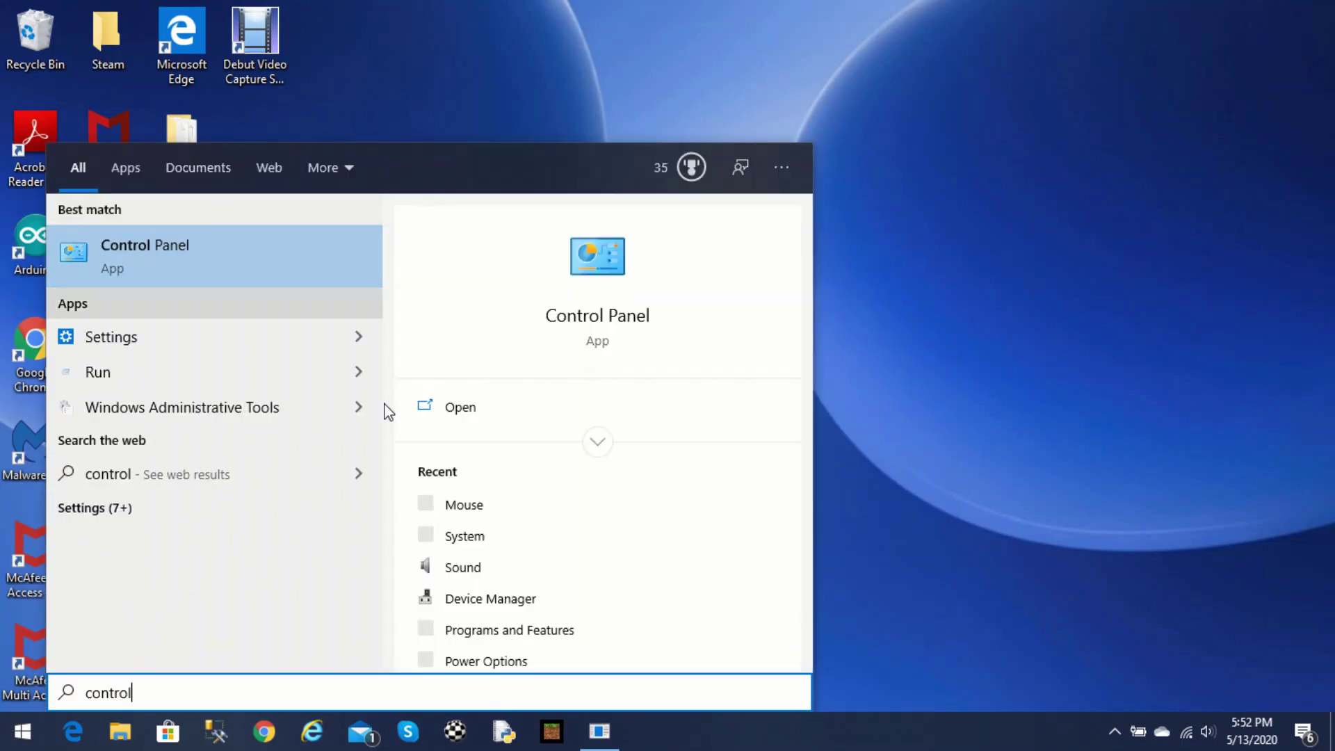
click(230, 269)
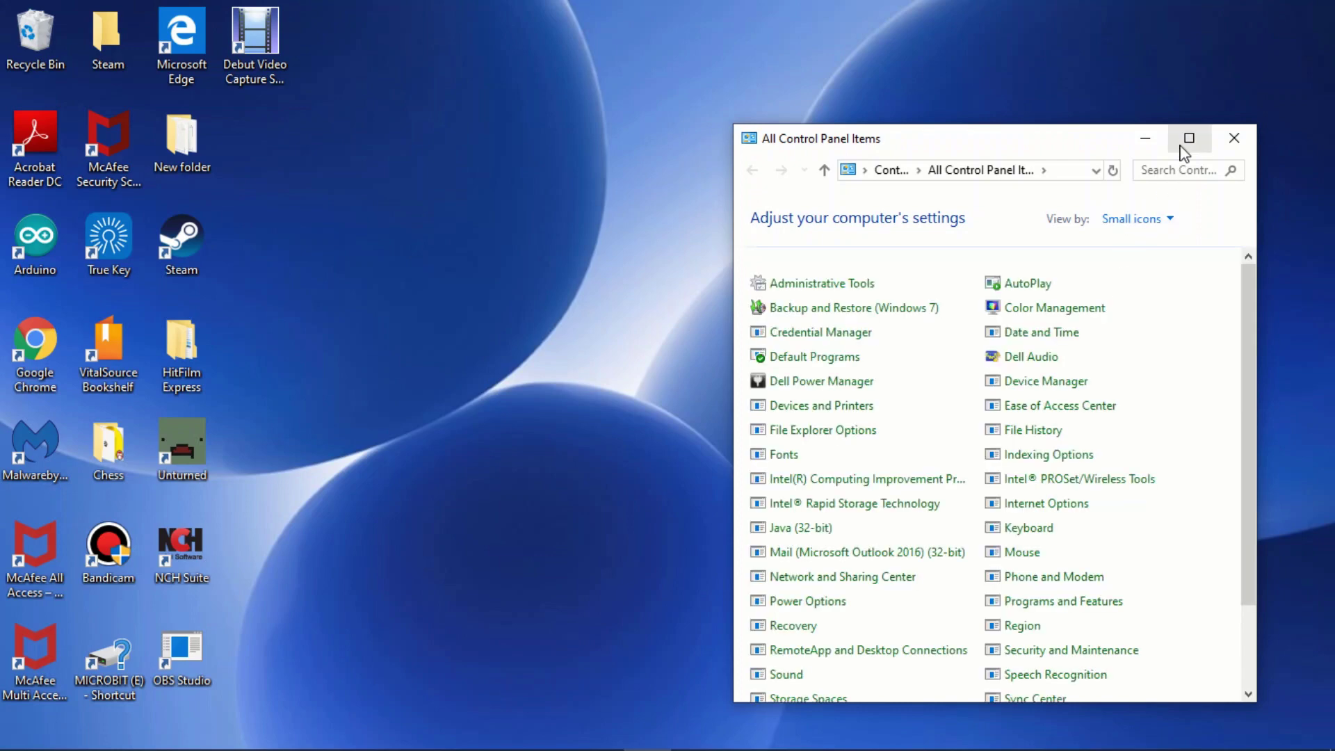
click(1185, 137)
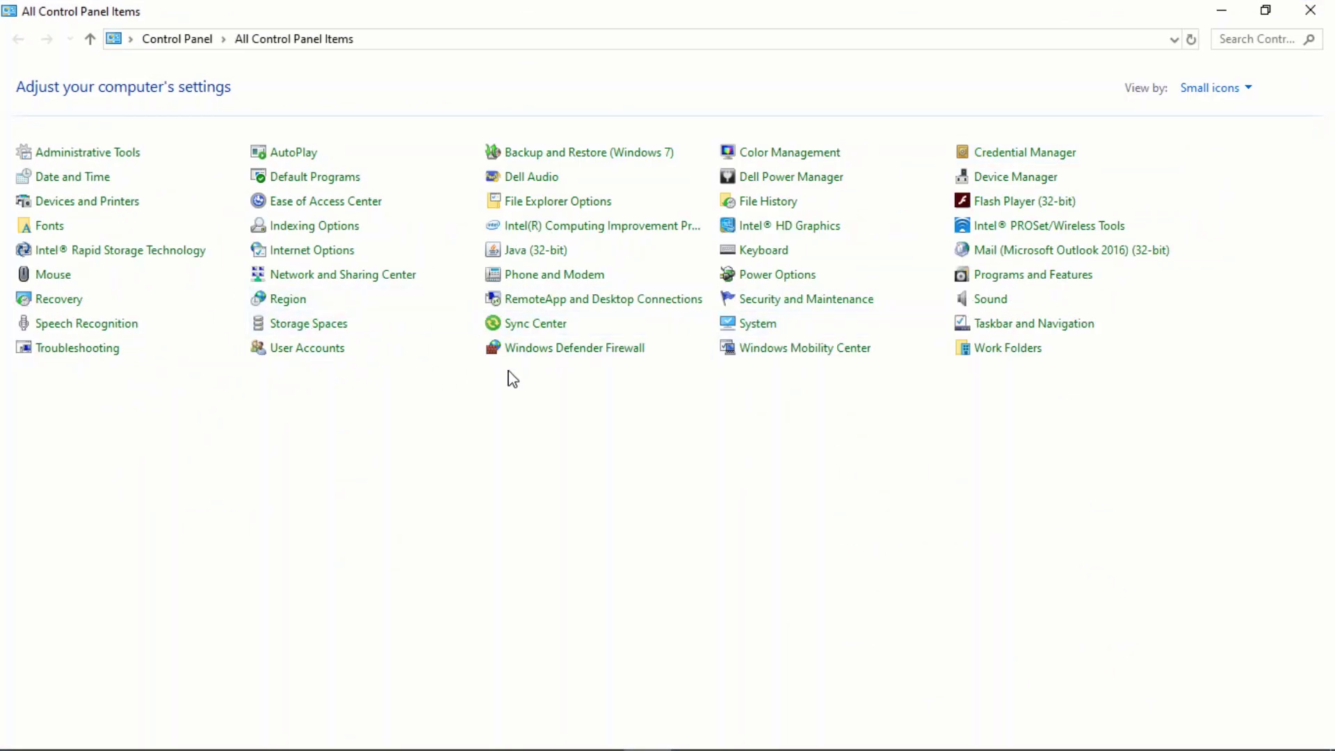
click(757, 325)
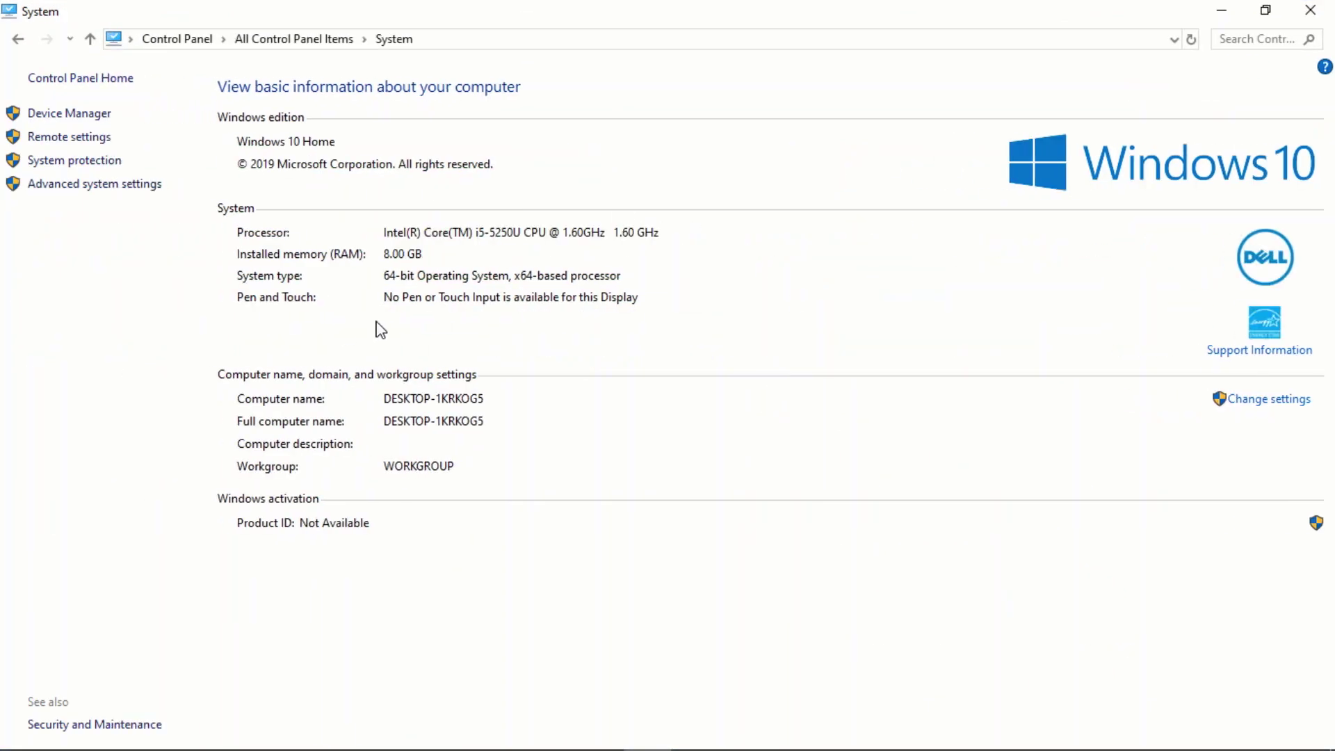
Step: In the advanced system settings, apply the visual effects option "Adjust for best performance" and close the system windows
click(90, 184)
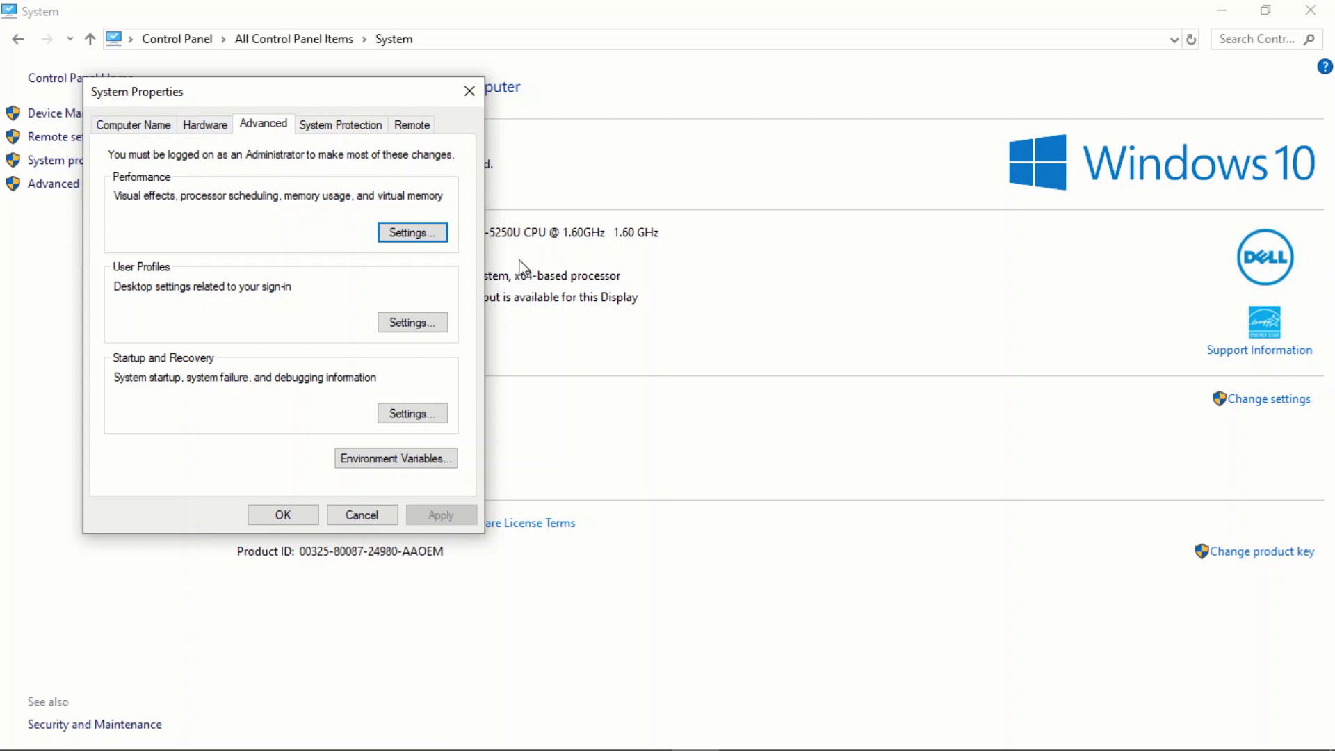
click(431, 232)
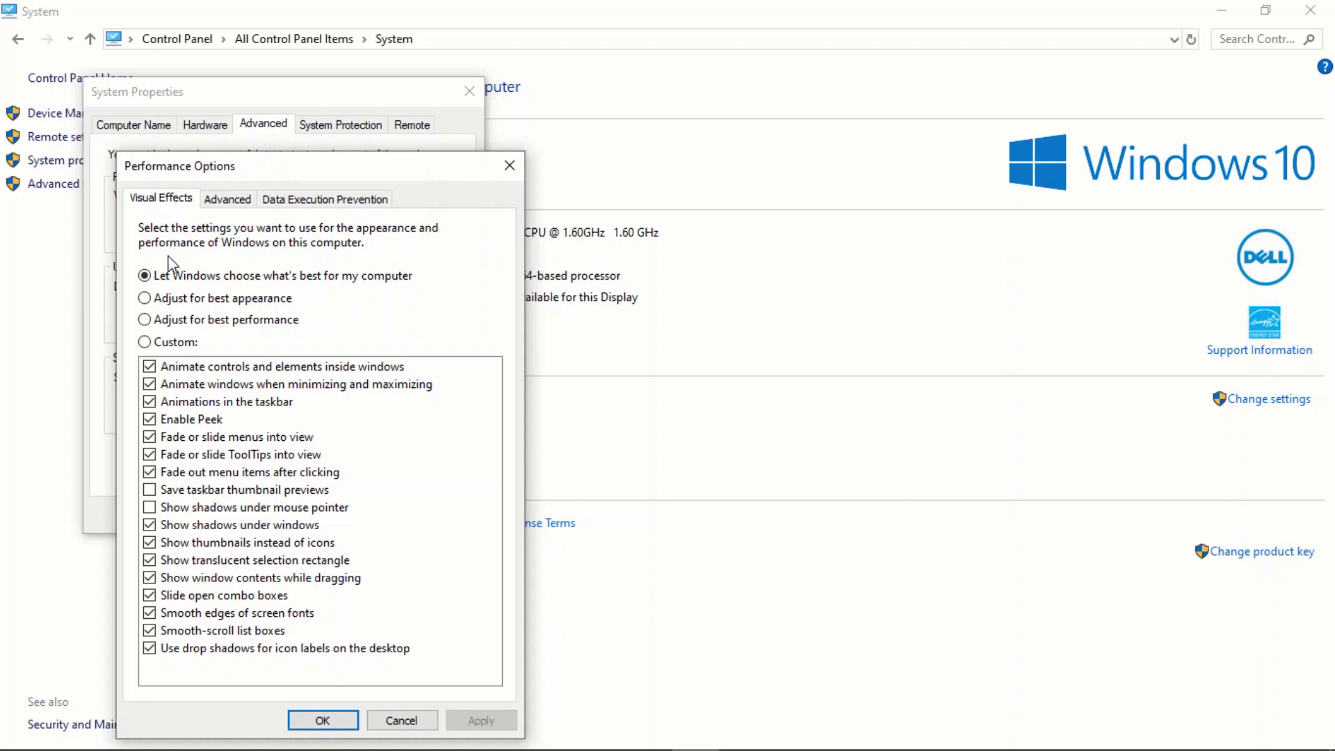
click(146, 319)
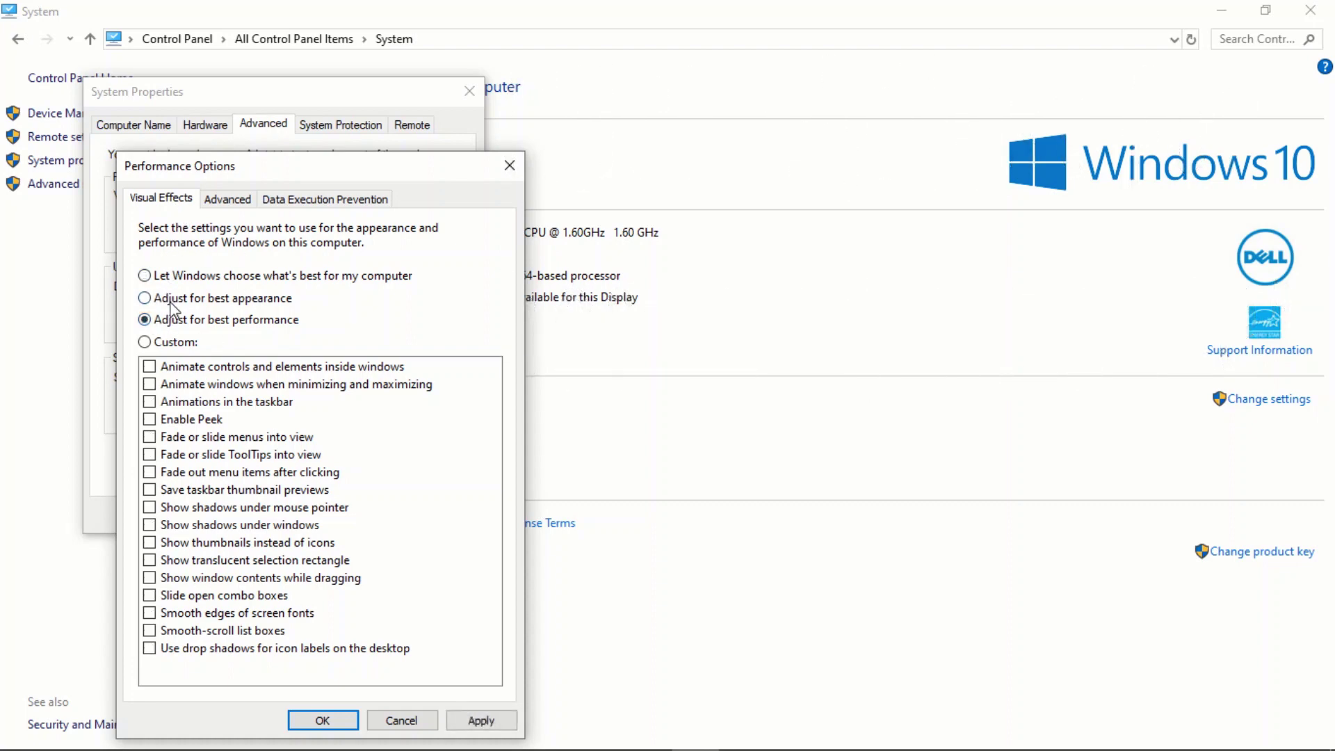
click(471, 720)
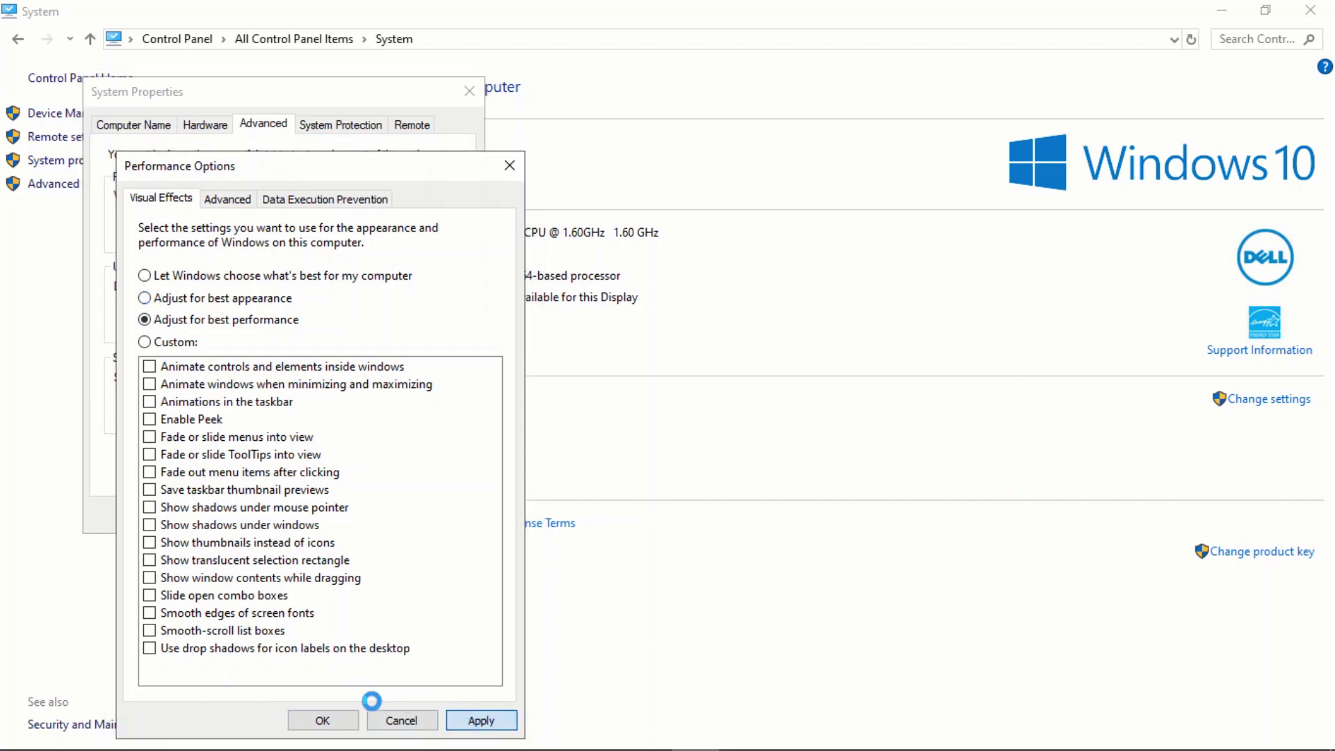
click(340, 727)
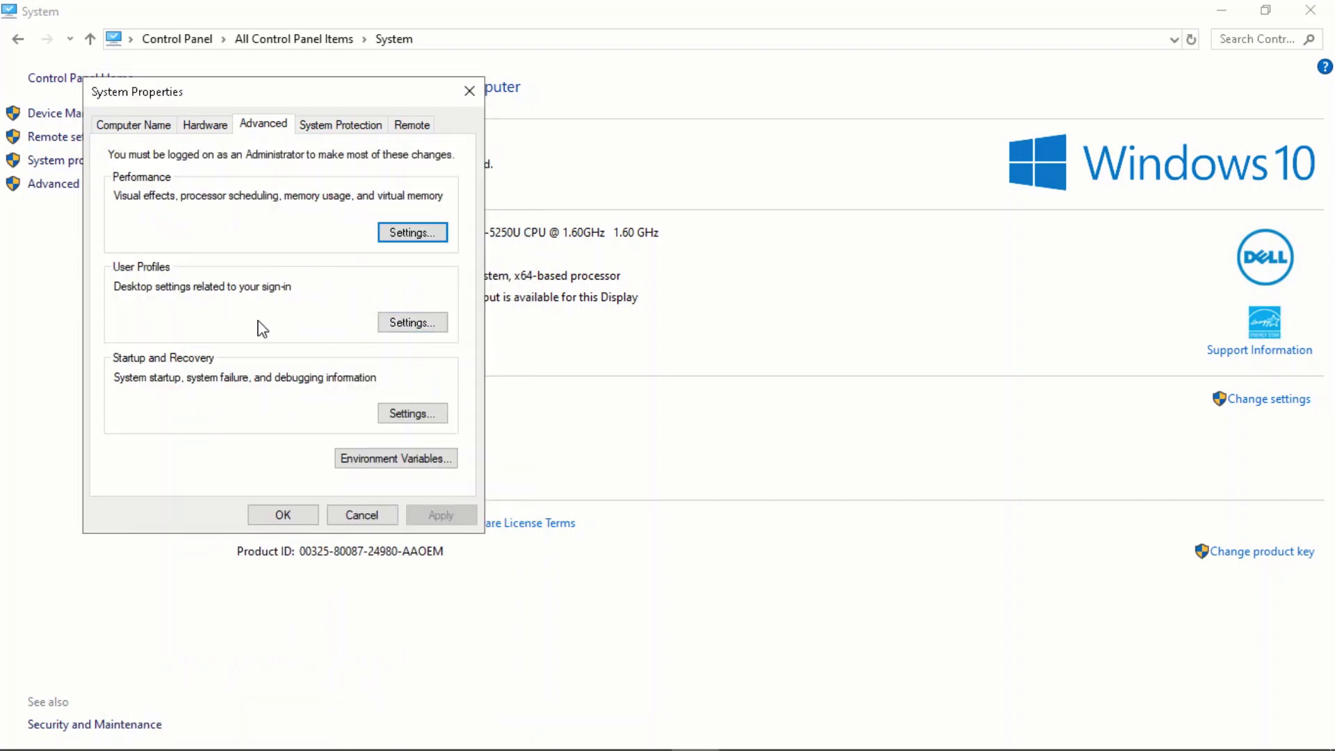
click(283, 514)
click(1310, 10)
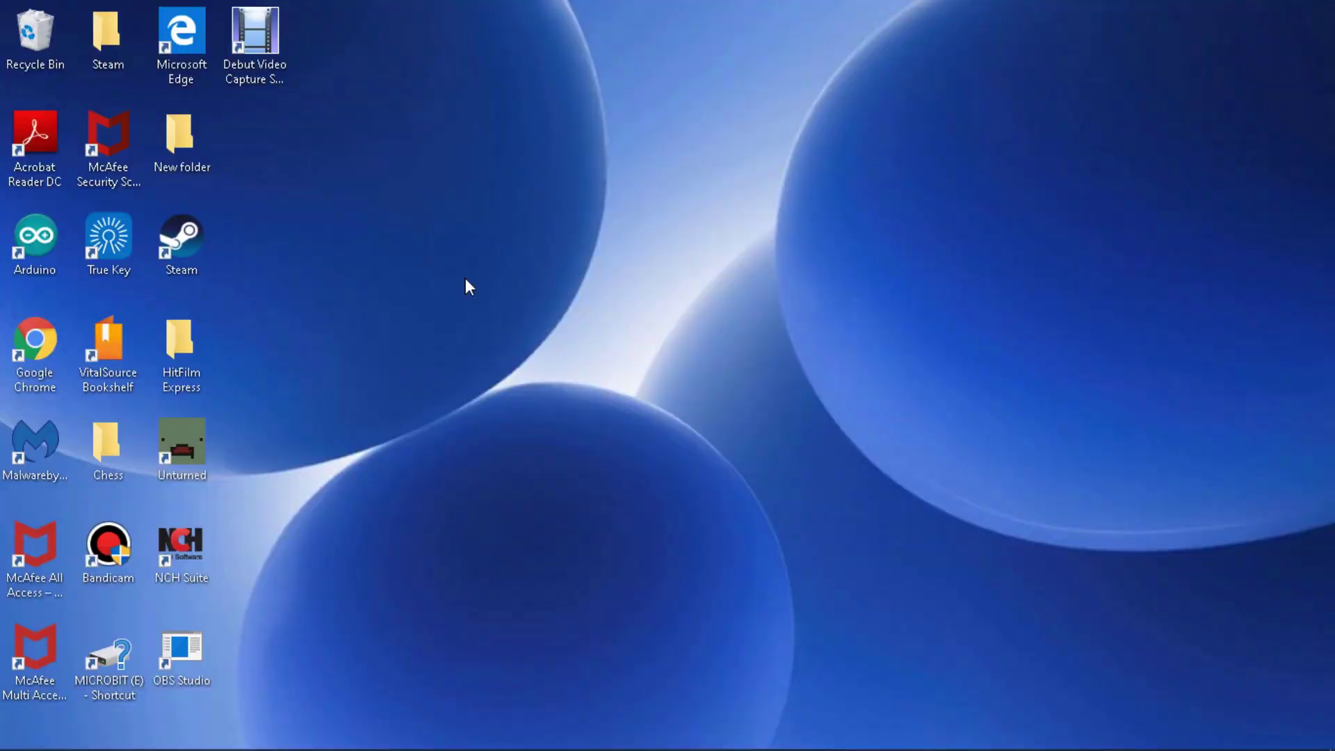
Step: Open the Intel graphics properties from the desktop, set the 3D general settings to Performance, and apply and keep the change
right_click(487, 316)
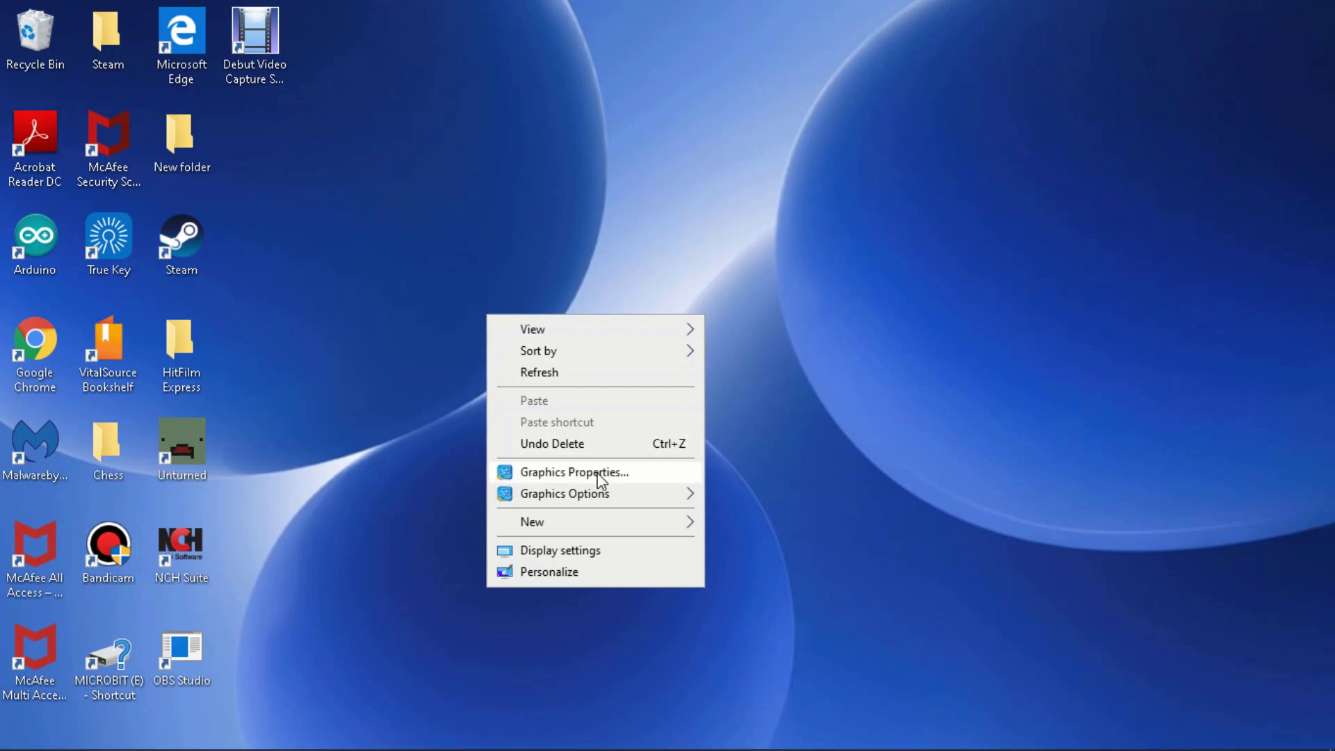
click(394, 272)
right_click(462, 265)
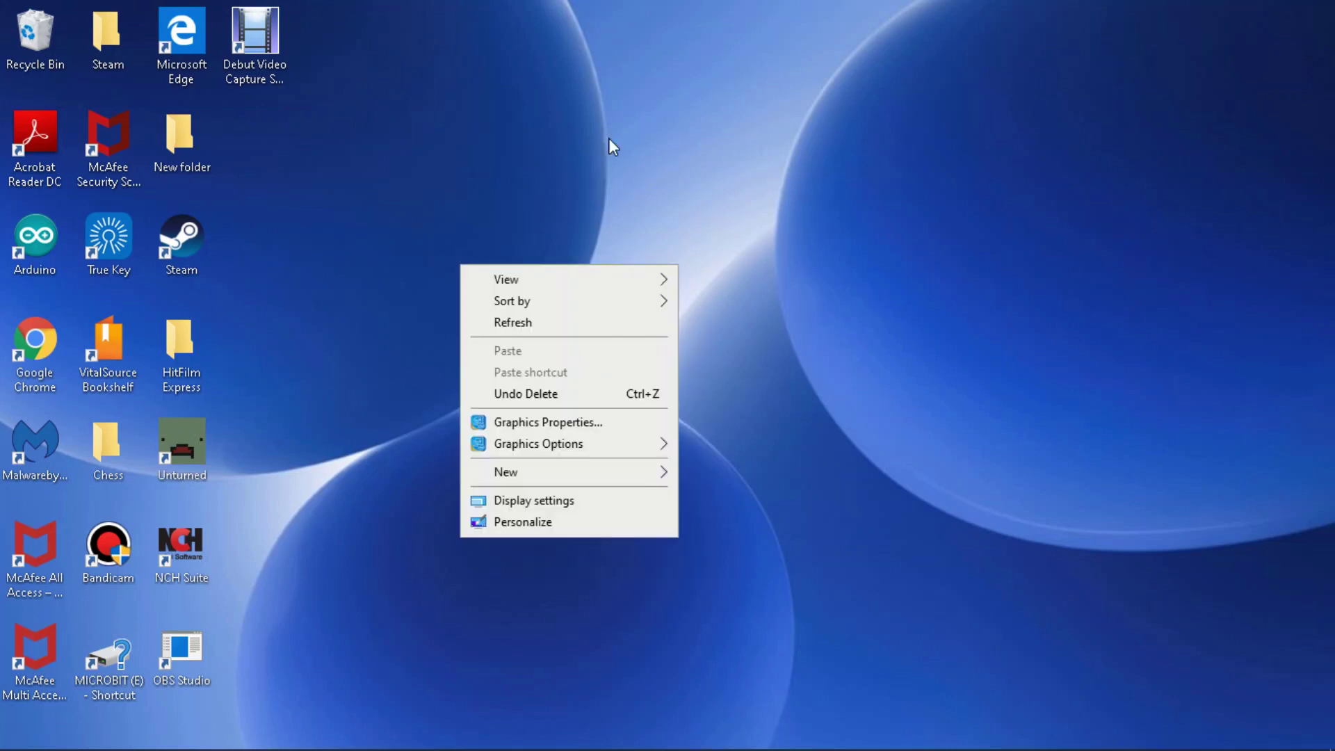
click(608, 425)
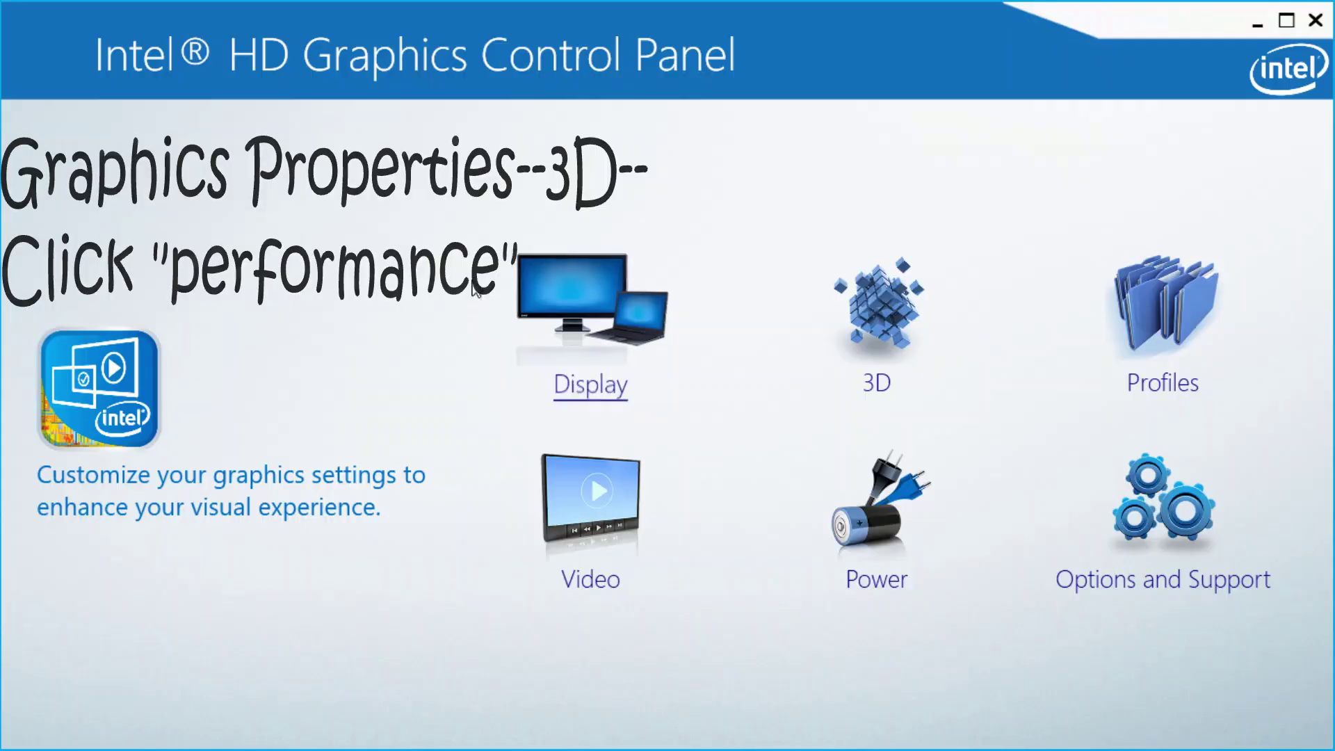
click(880, 304)
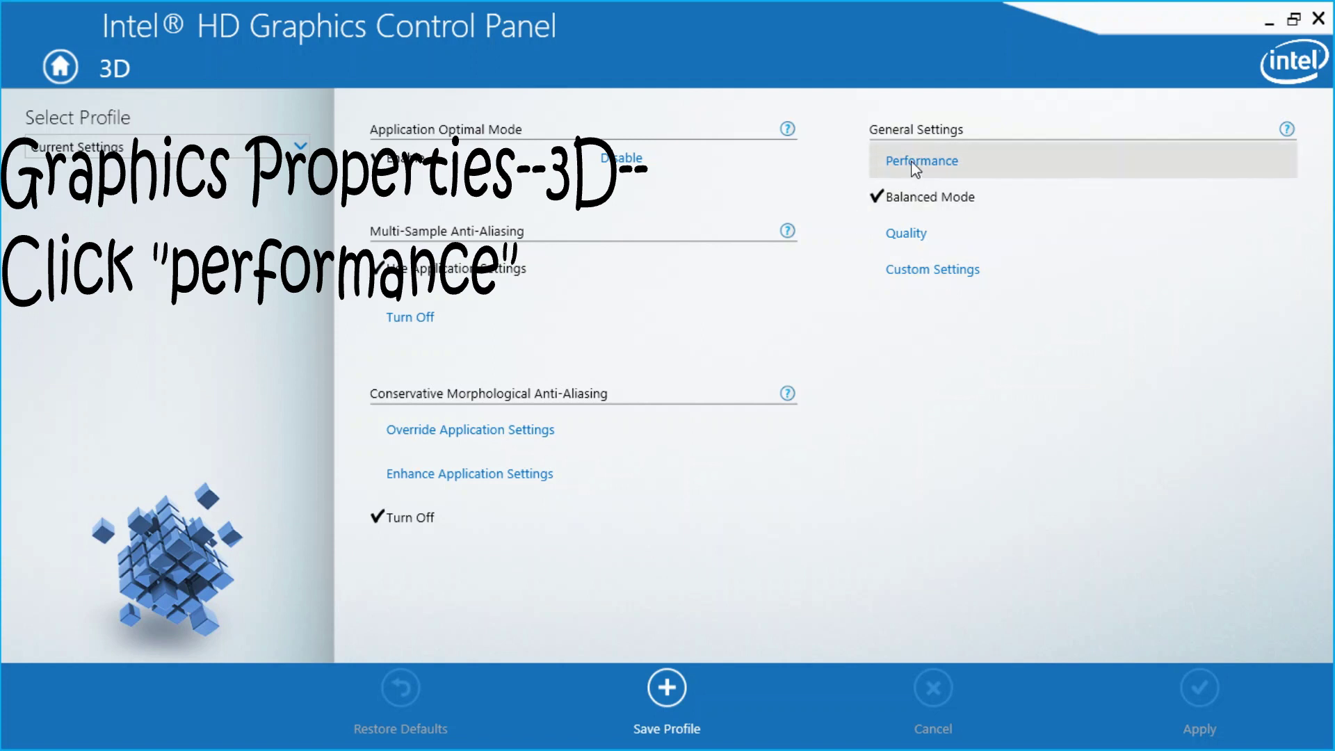
click(915, 163)
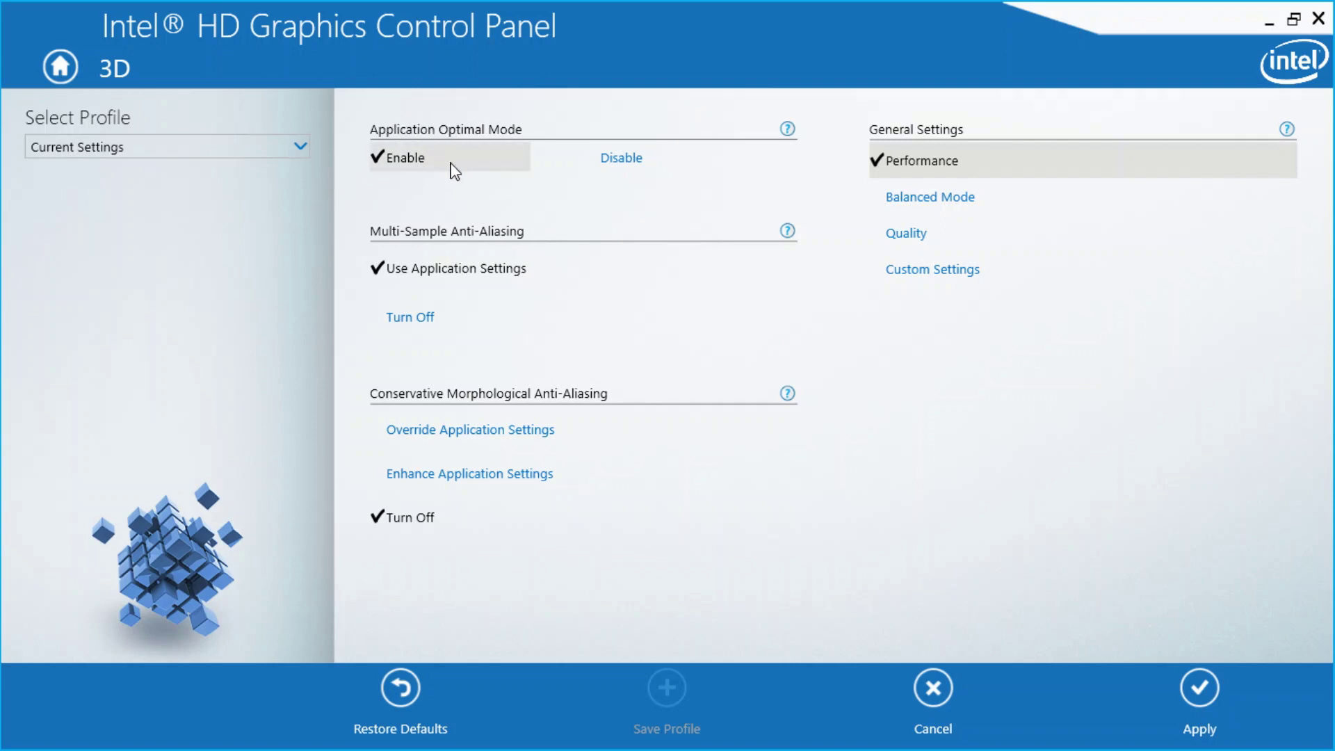
click(1198, 688)
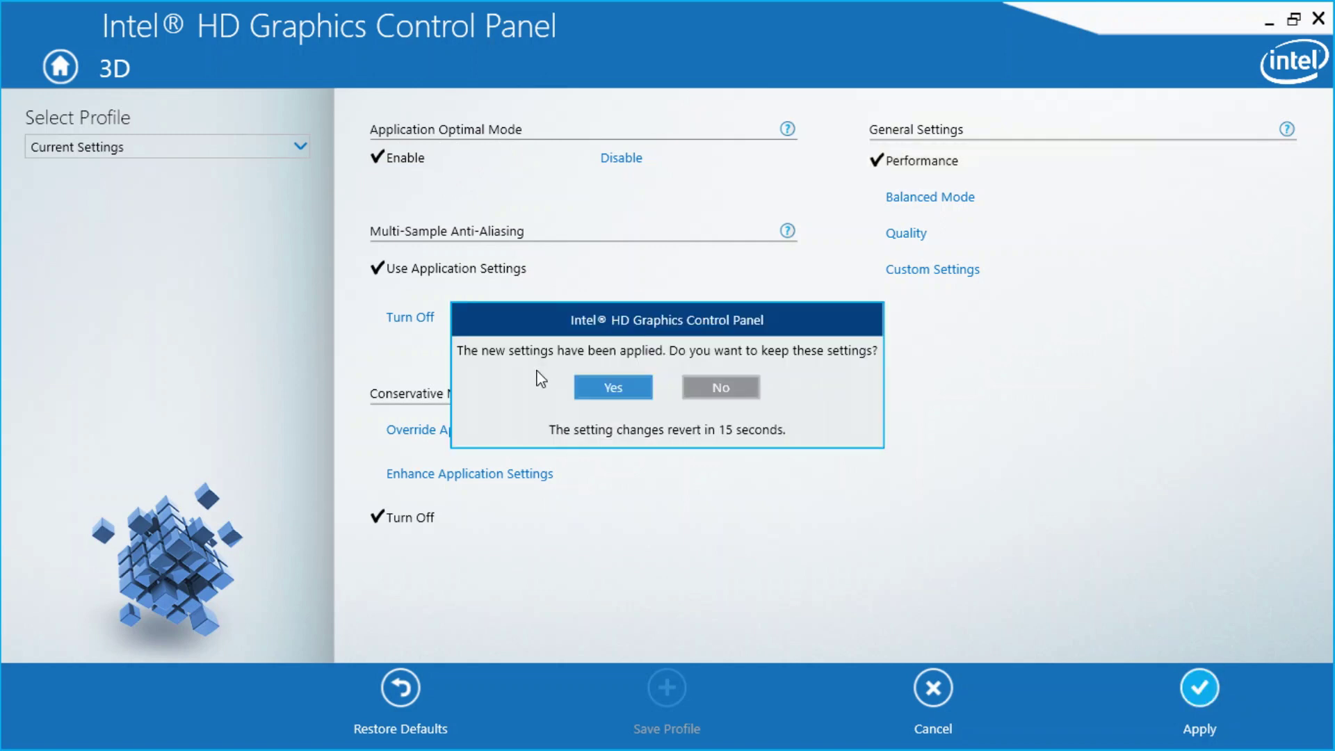
click(613, 389)
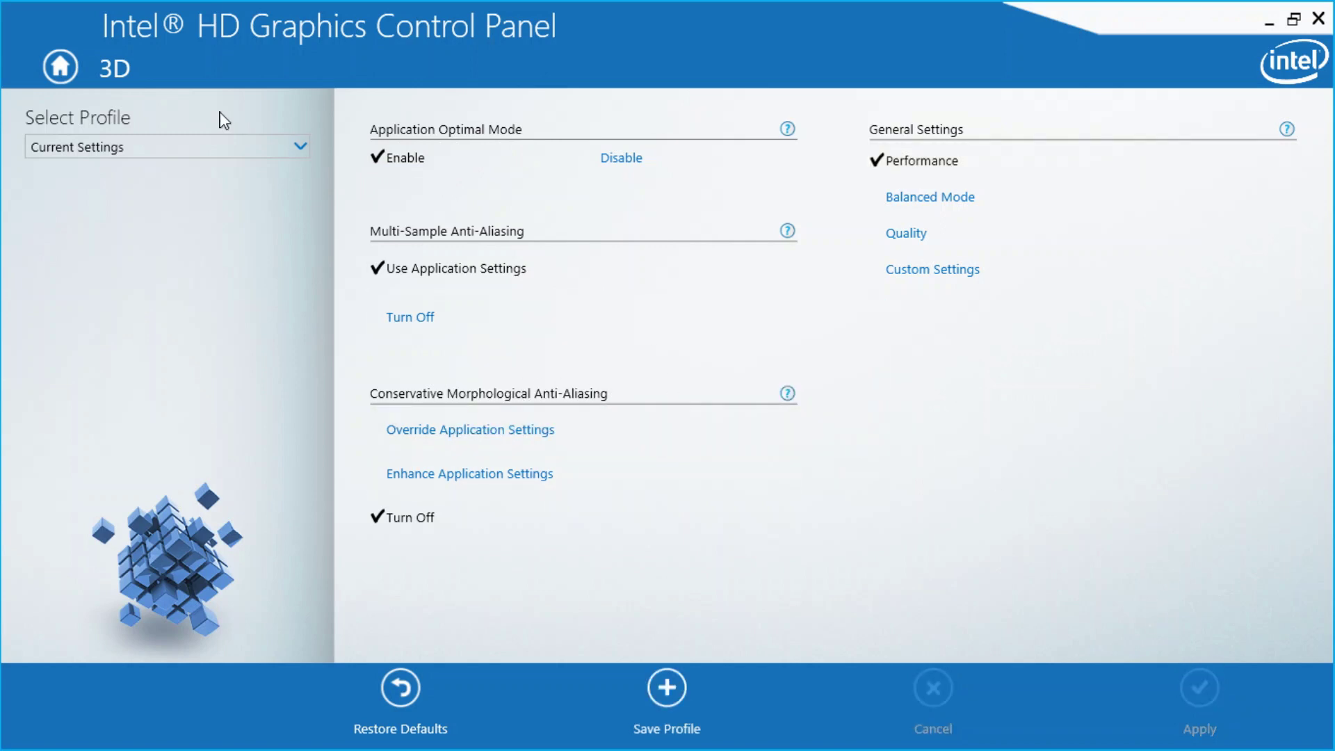
Step: Set the plugged-in graphics power plan to Maximum Performance, apply and keep it, and close the graphics control panel
click(61, 68)
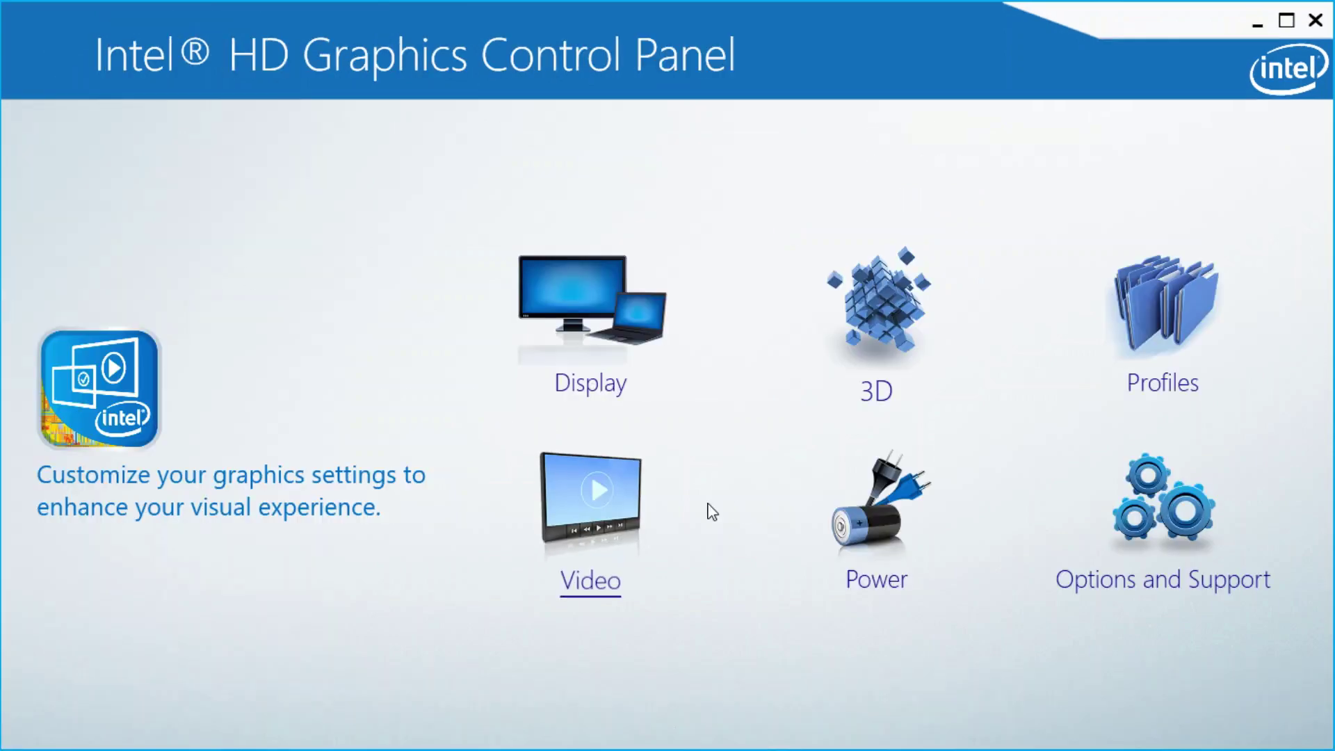
click(860, 483)
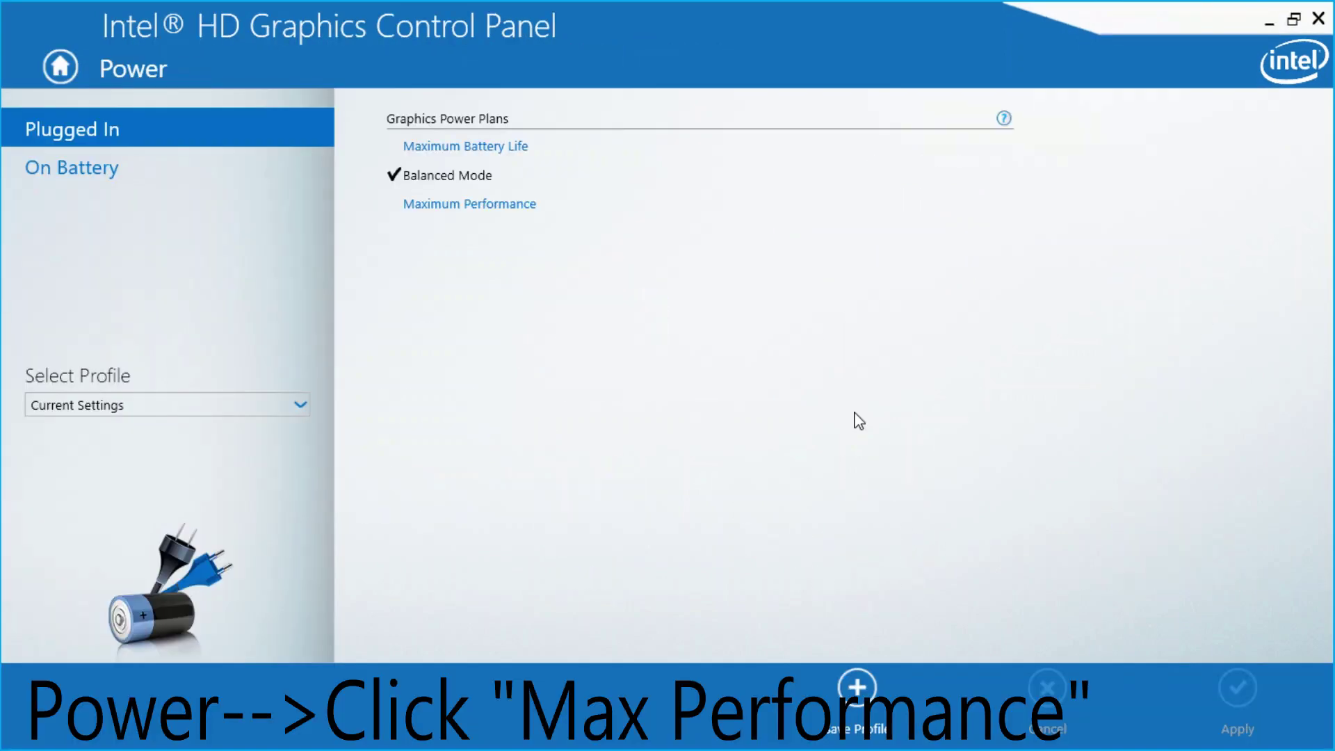
click(459, 203)
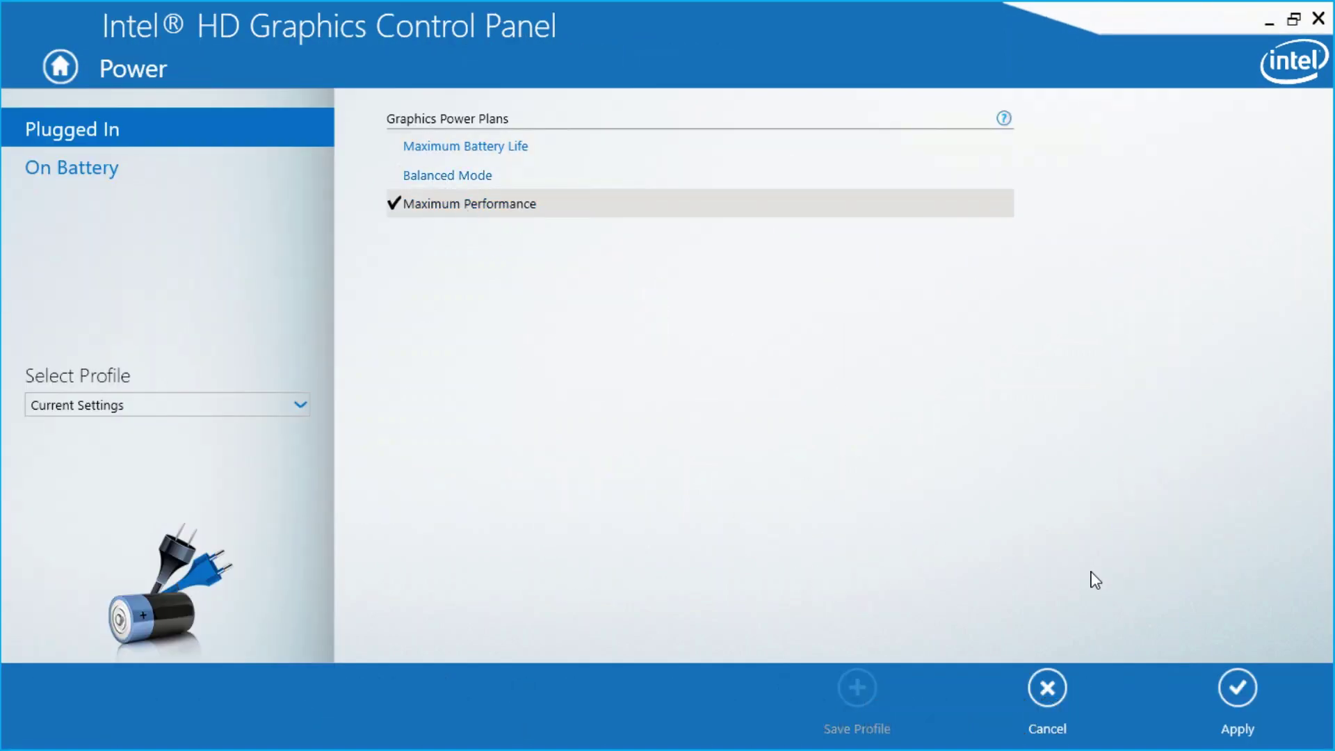
click(1237, 688)
click(609, 384)
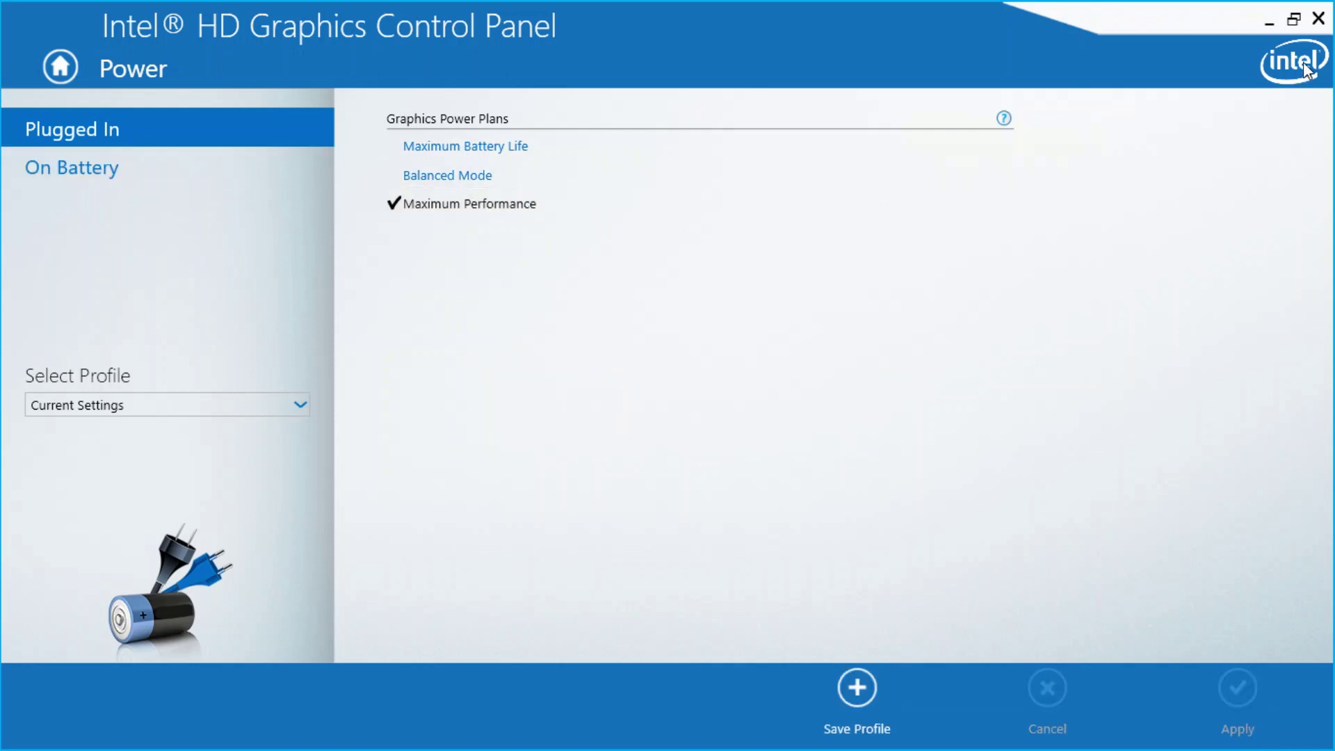
click(1318, 22)
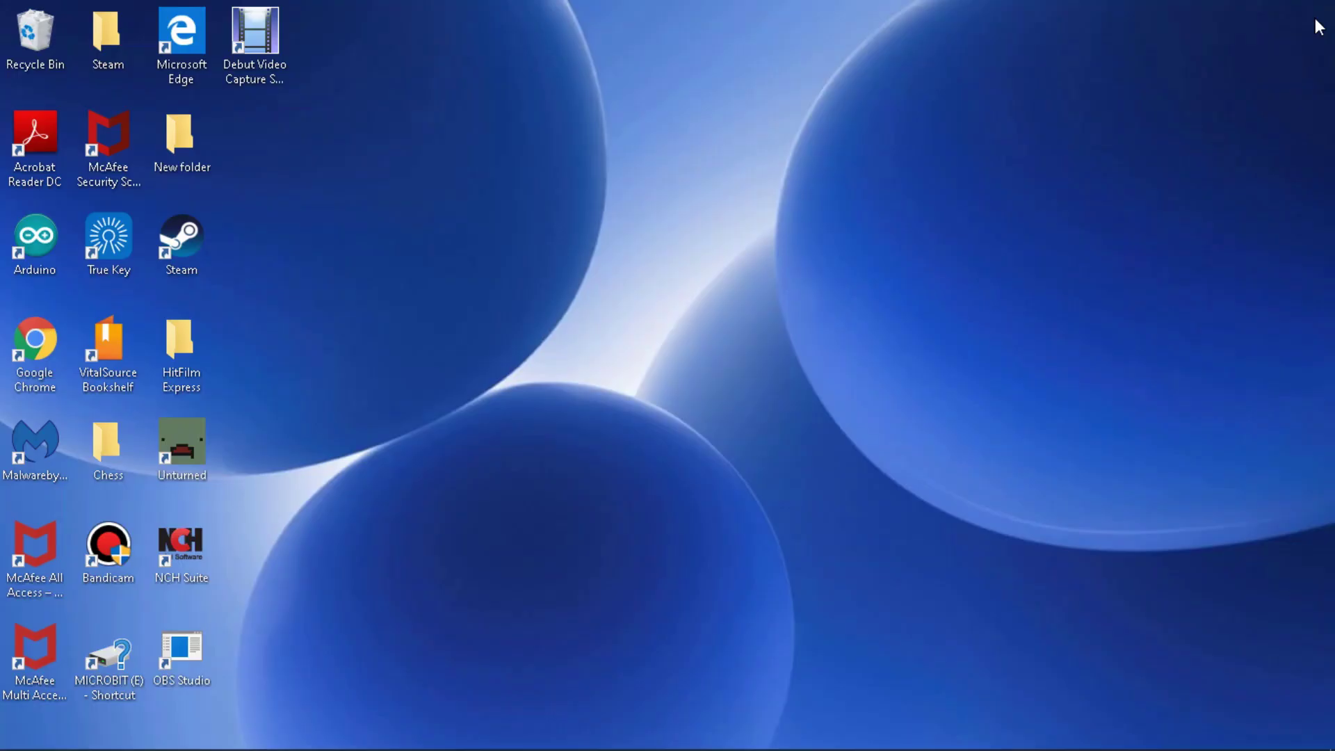
Step: In Task Manager, end the Windows Explorer task among the Windows processes and close the window
mouse_move(14, 744)
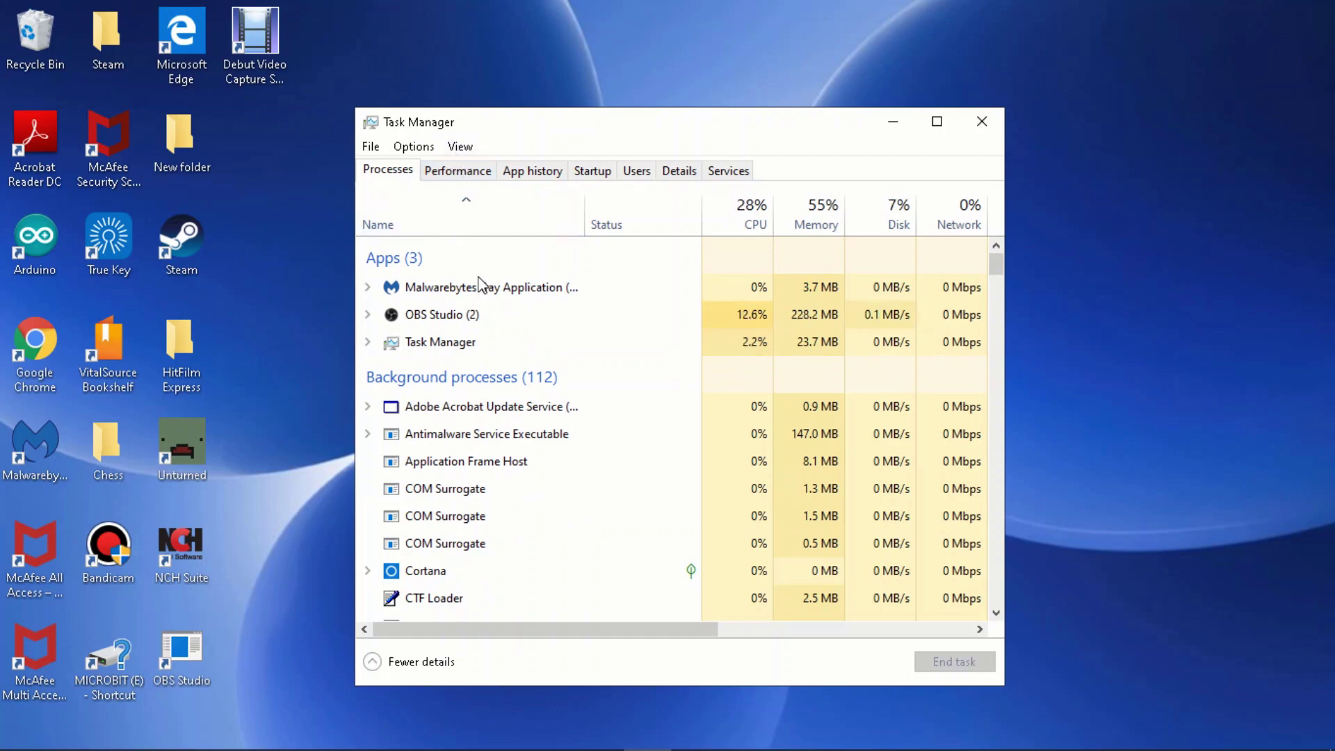
scroll(495, 323, down, 1)
scroll(472, 381, down, 12)
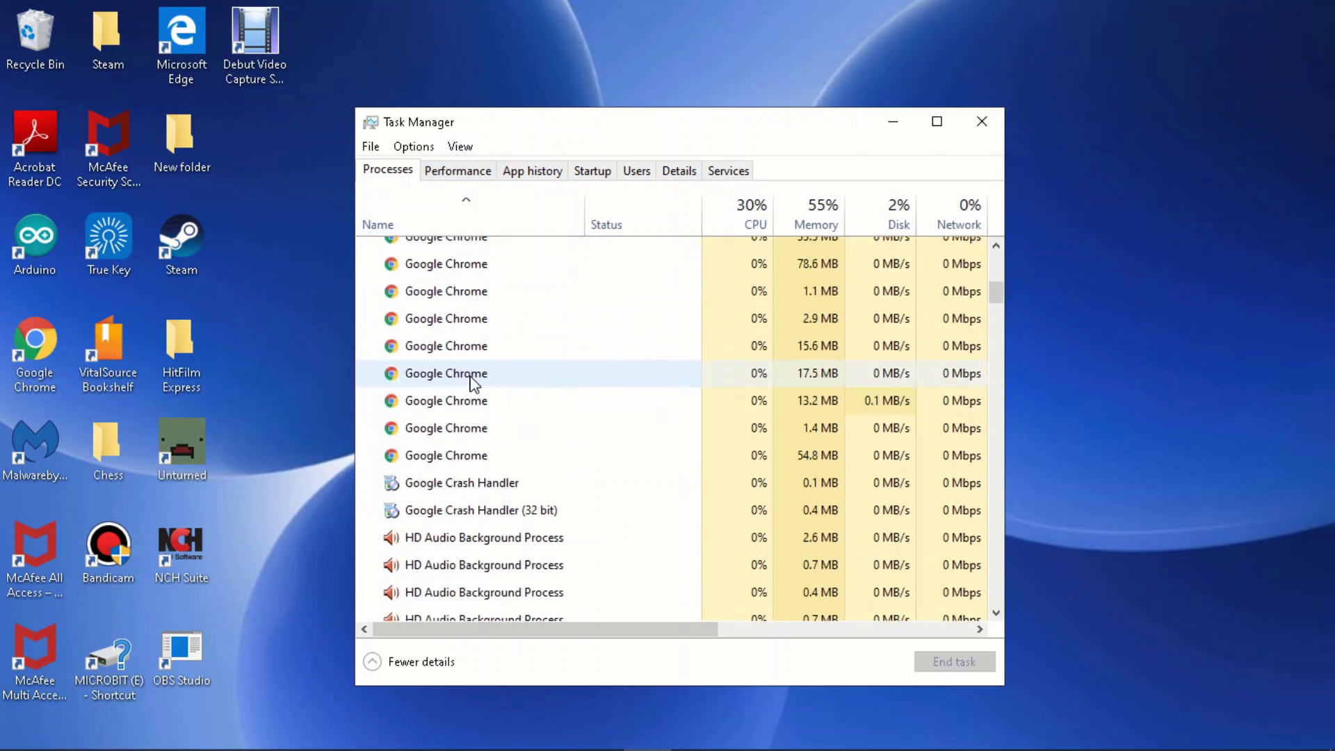
scroll(473, 381, down, 9)
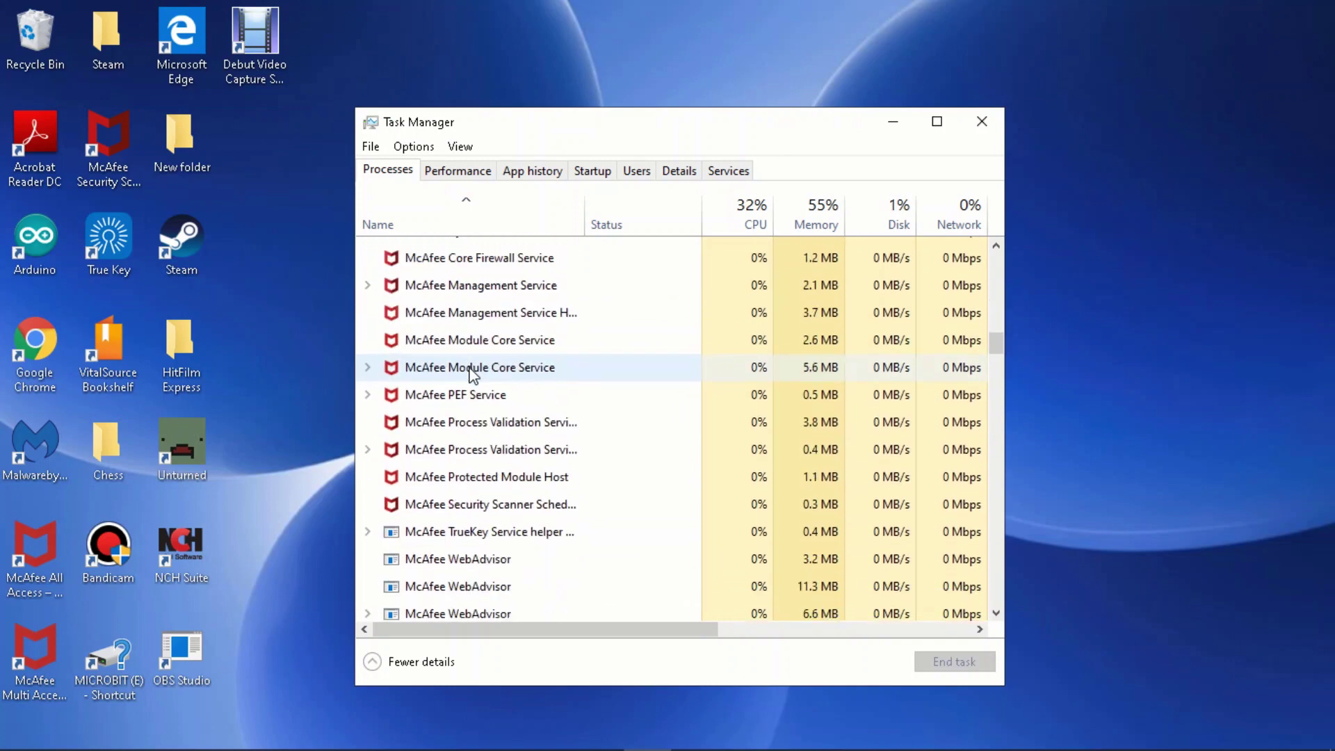
scroll(470, 374, down, 12)
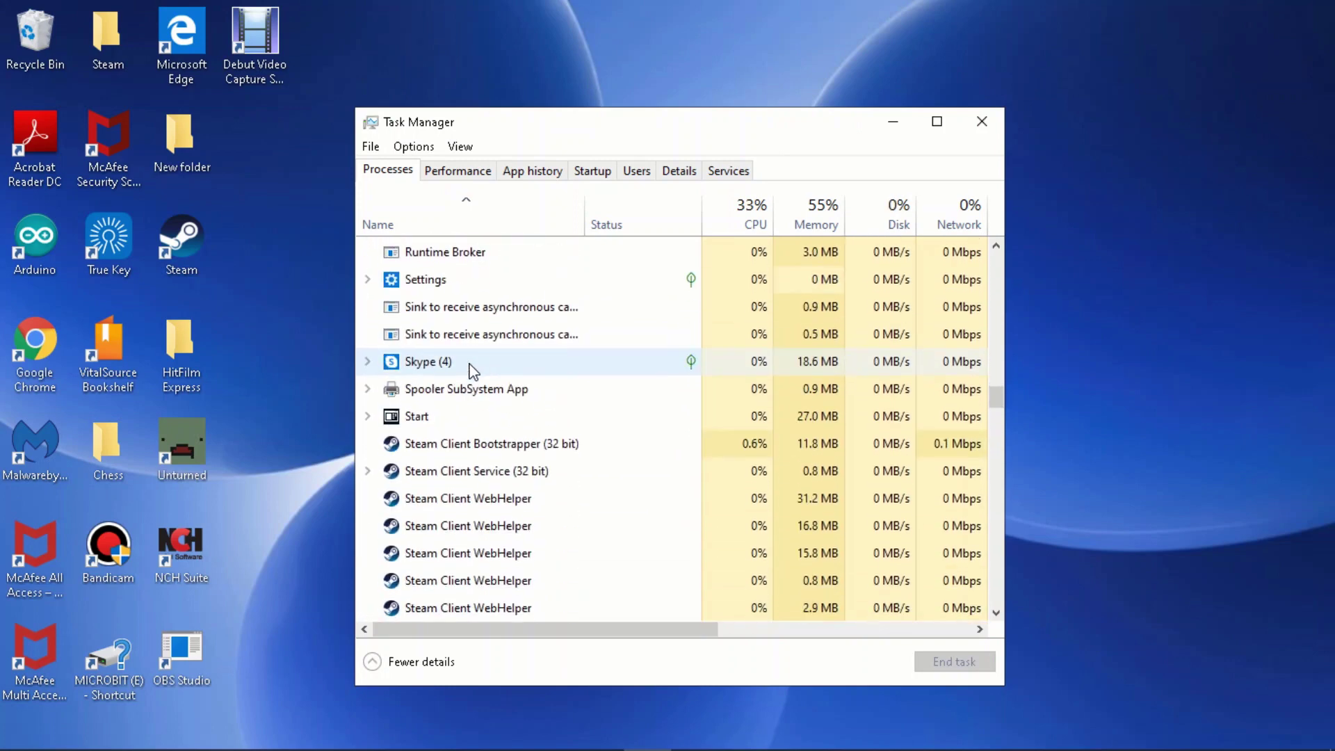
scroll(471, 372, down, 5)
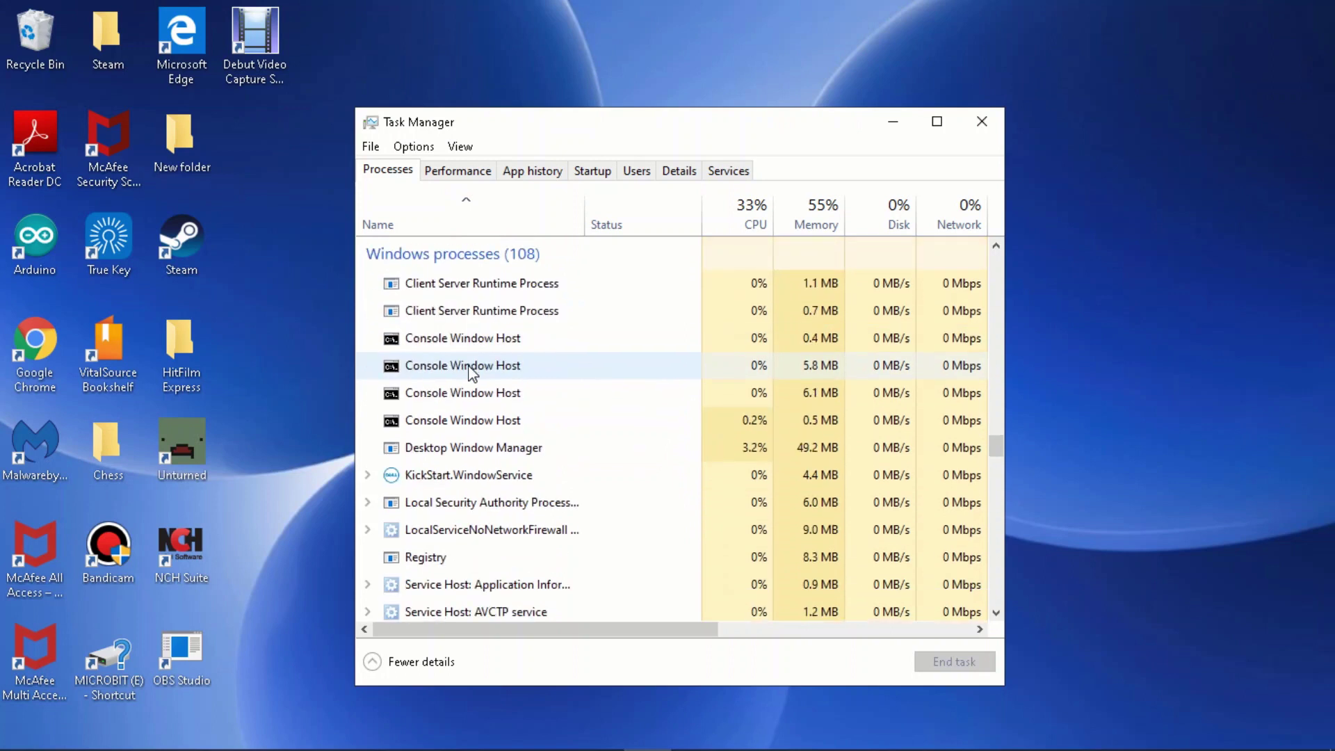
scroll(471, 374, down, 10)
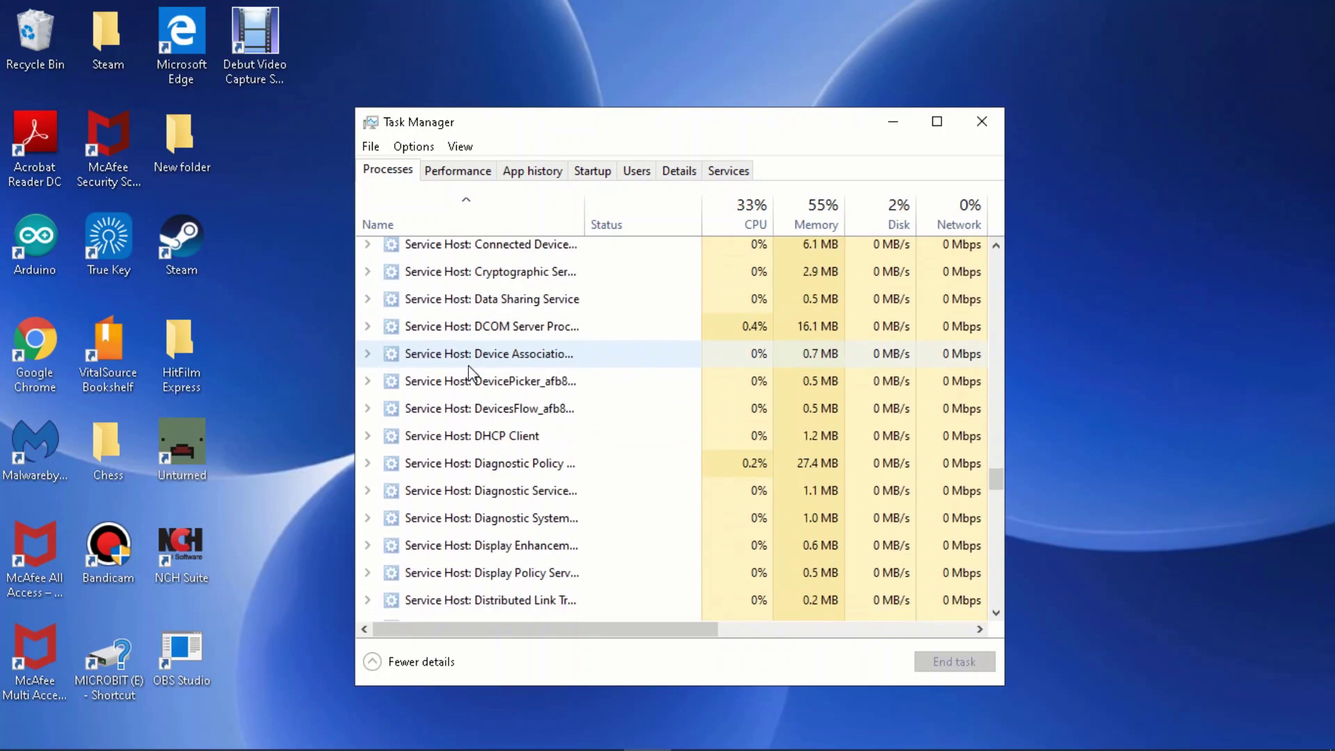
scroll(471, 369, down, 10)
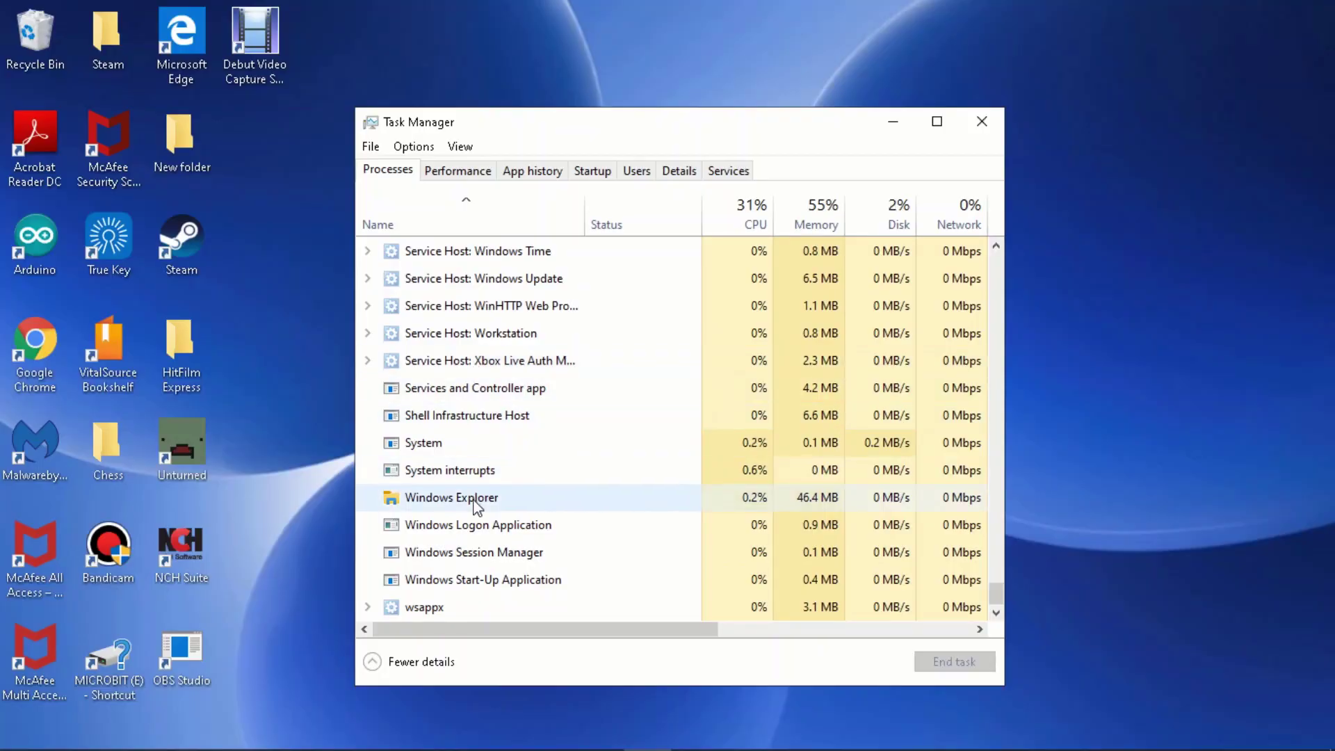
click(464, 500)
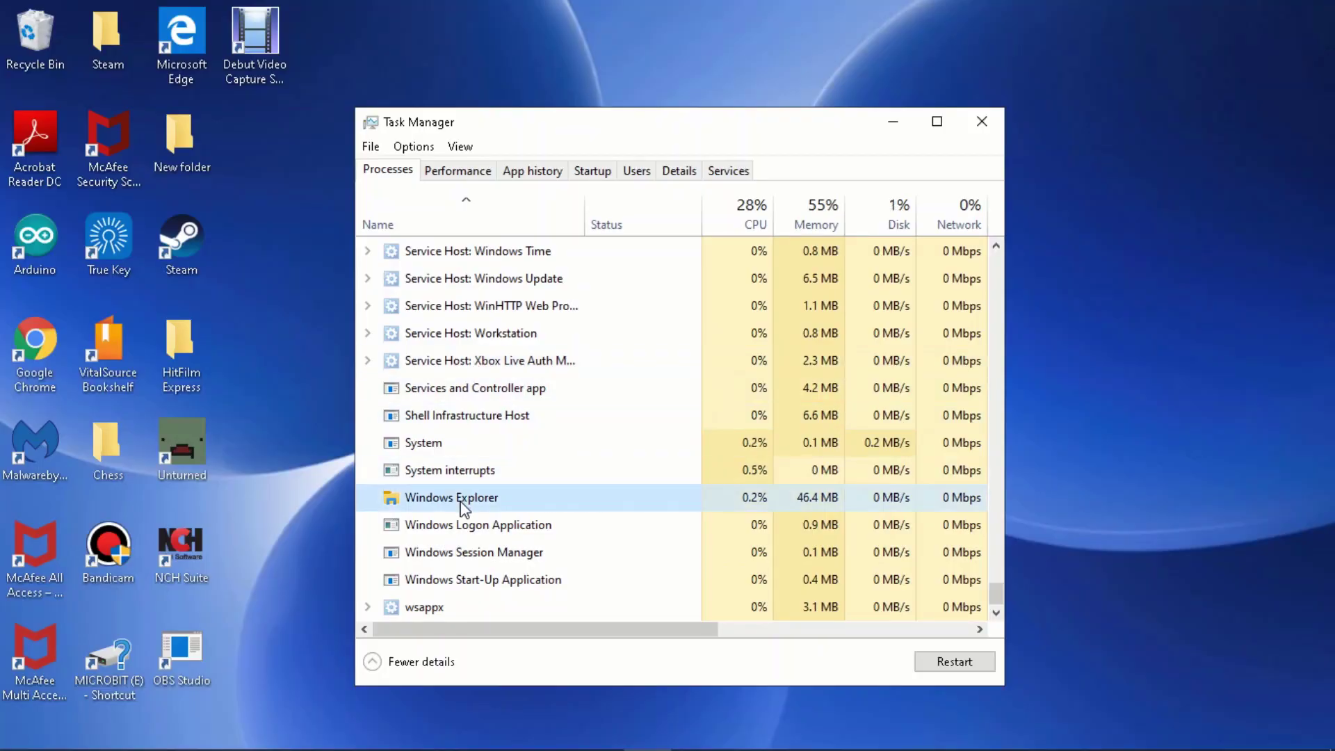
right_click(448, 499)
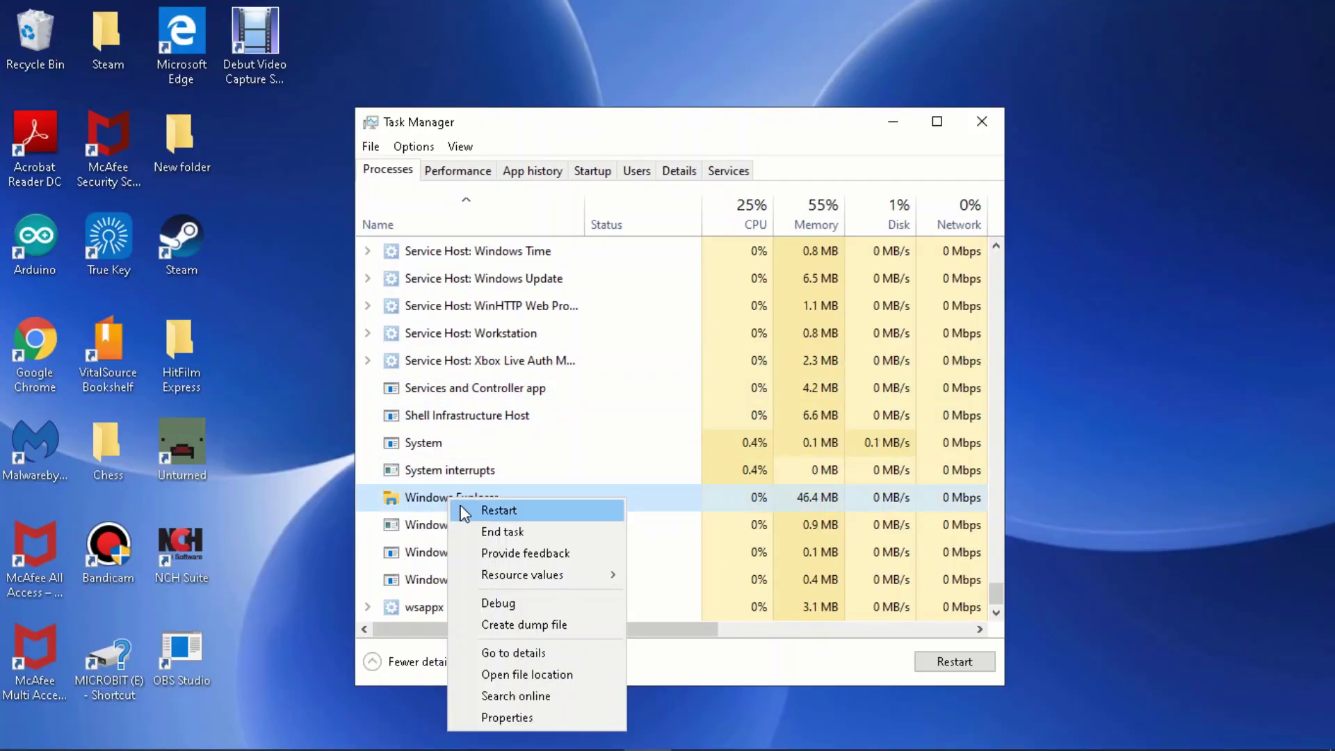
click(501, 532)
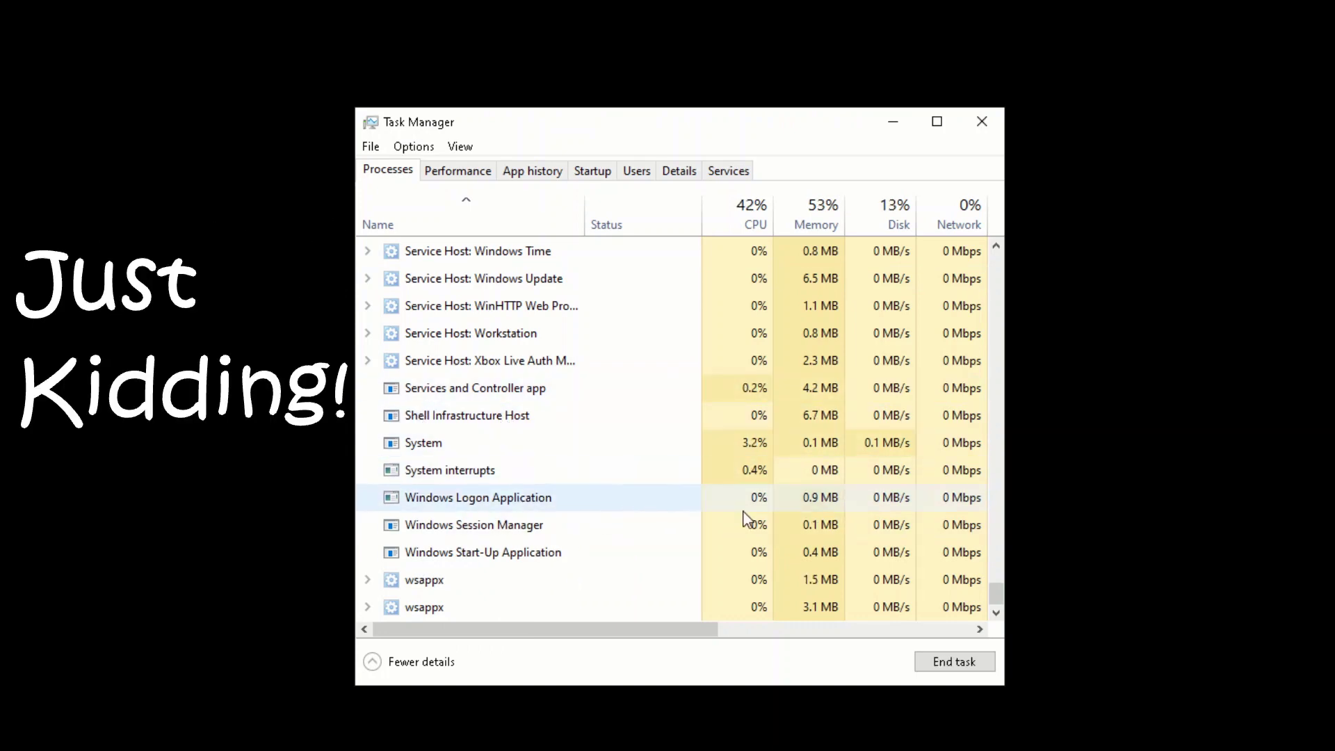
click(980, 119)
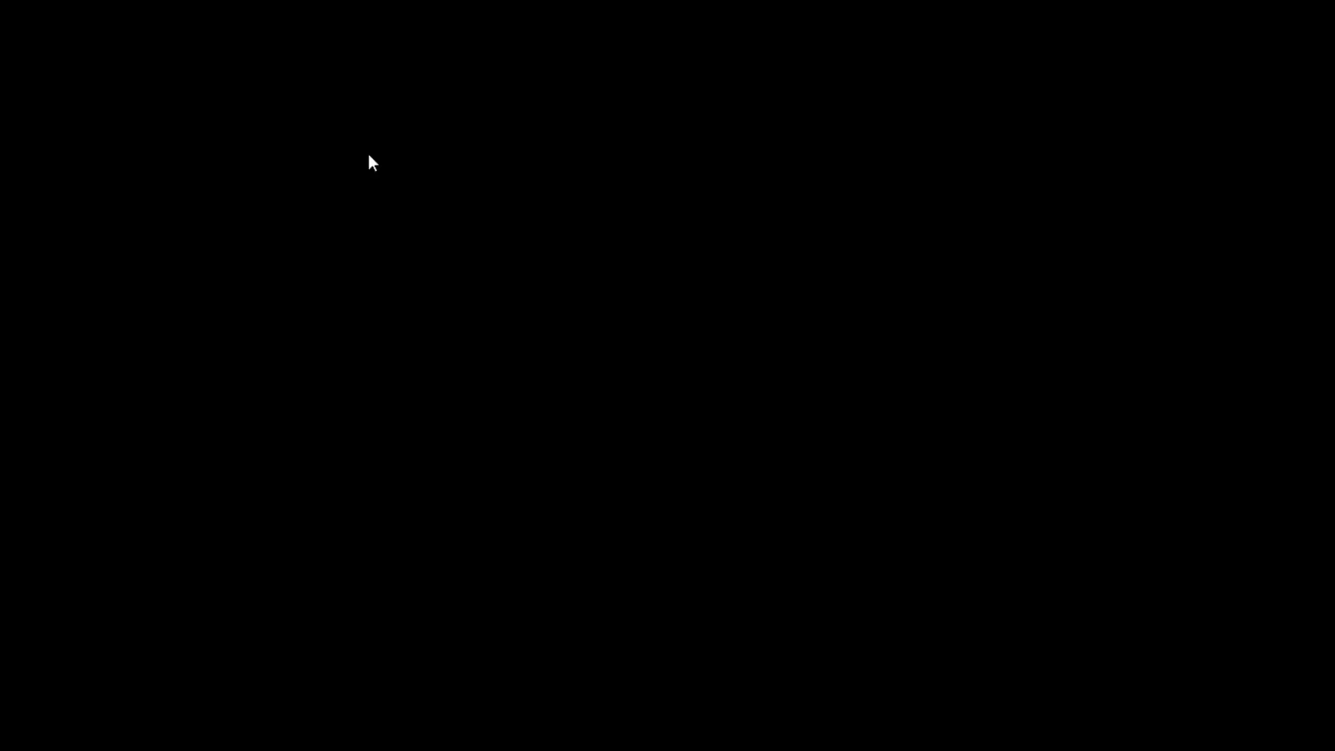
Step: Restore the desktop by creating a new task that runs explorer from Task Manager
click(369, 146)
click(396, 170)
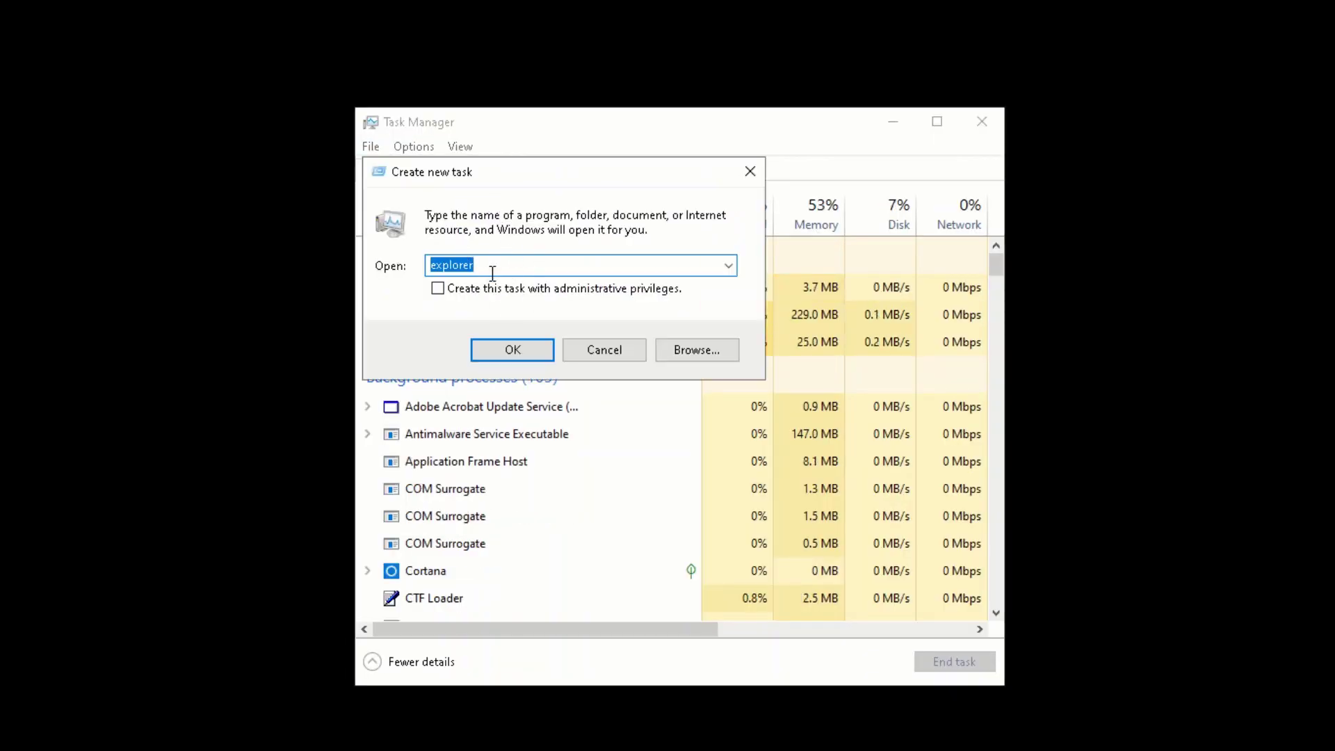
click(506, 355)
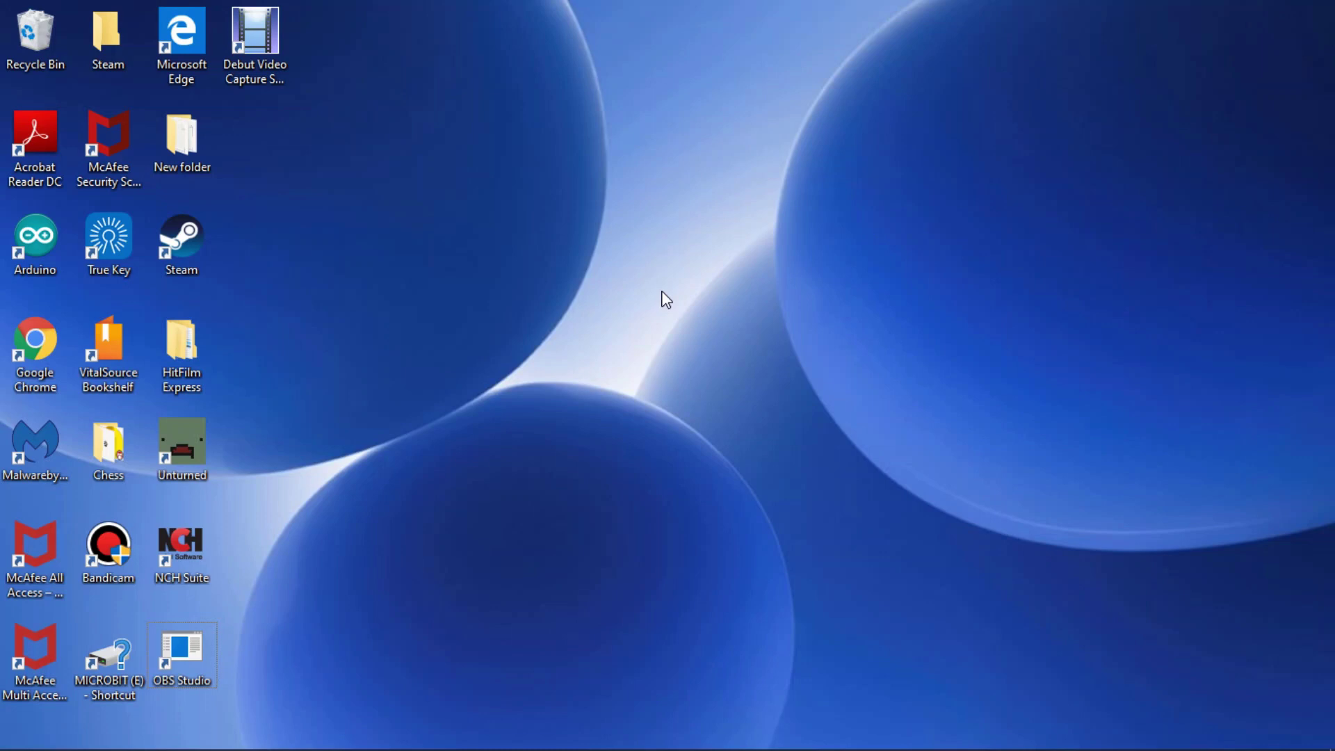
Step: Open Windows Settings and go to the Background page of the Personalization settings
mouse_move(265, 745)
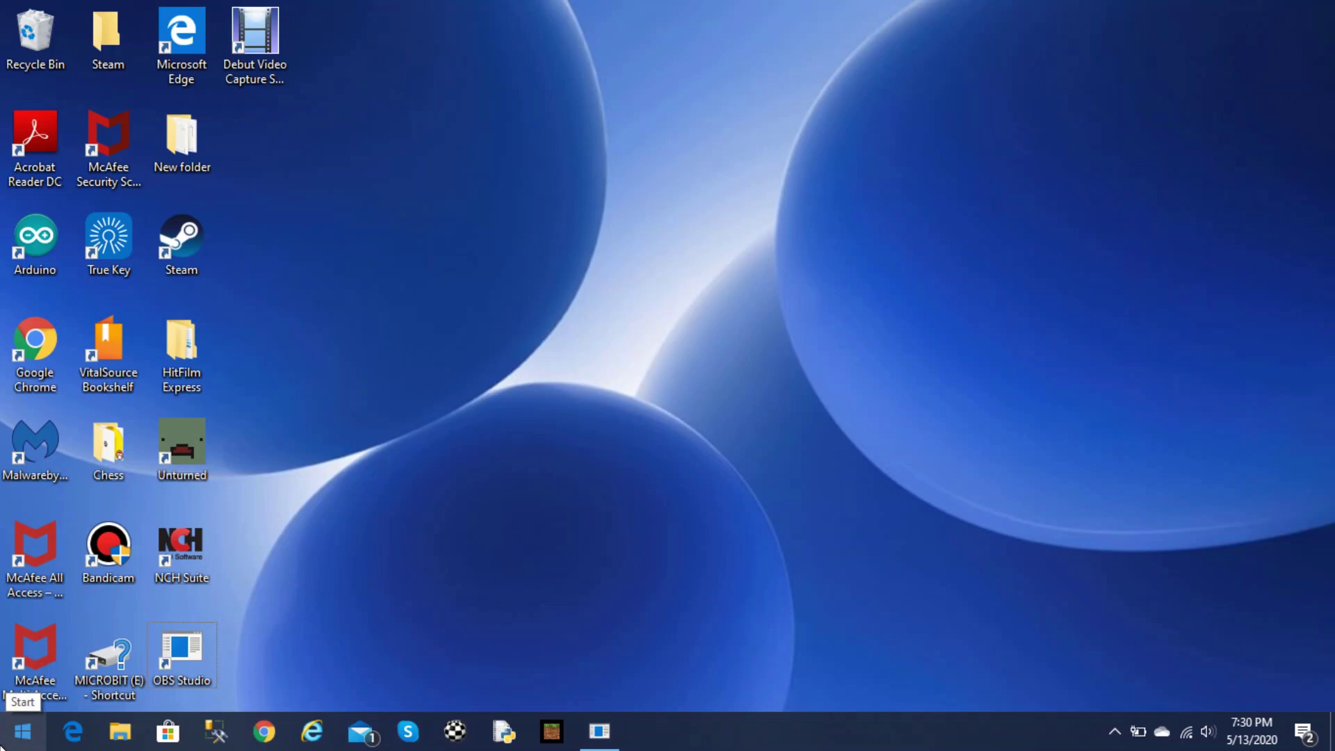
click(3, 746)
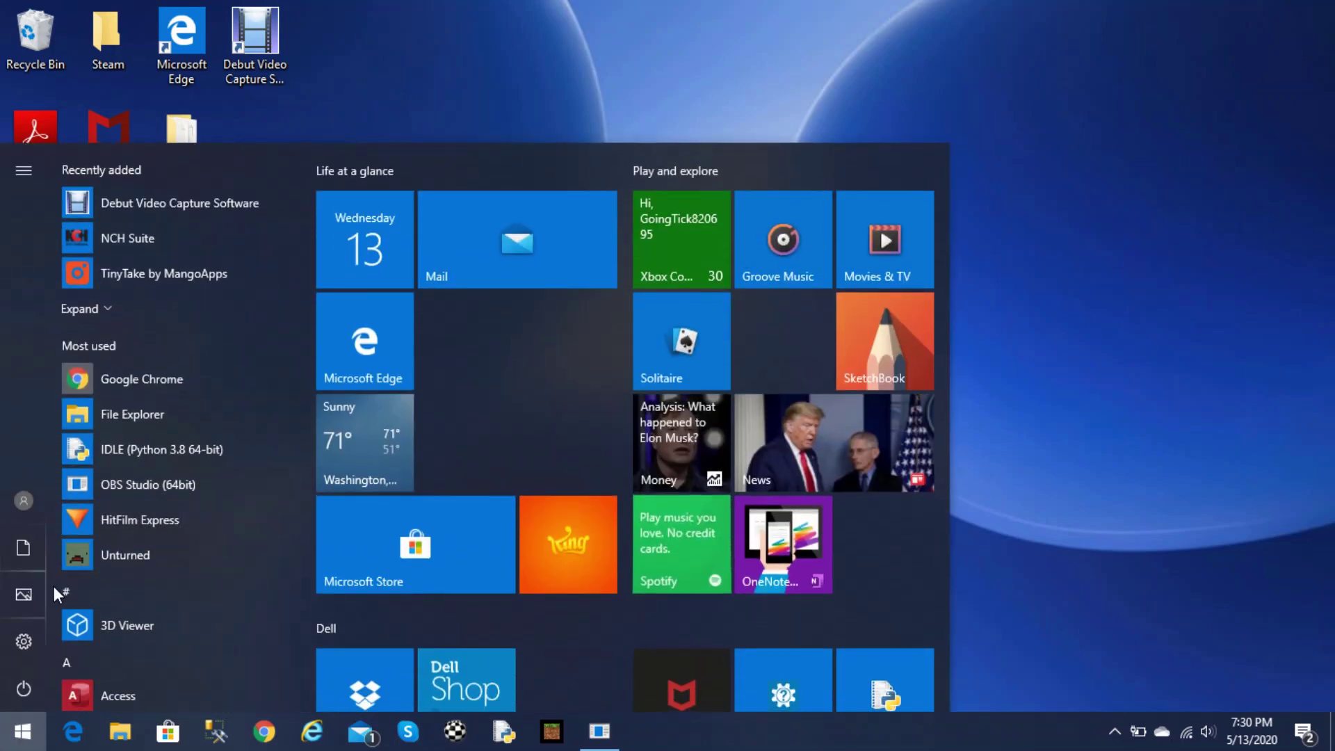
click(16, 645)
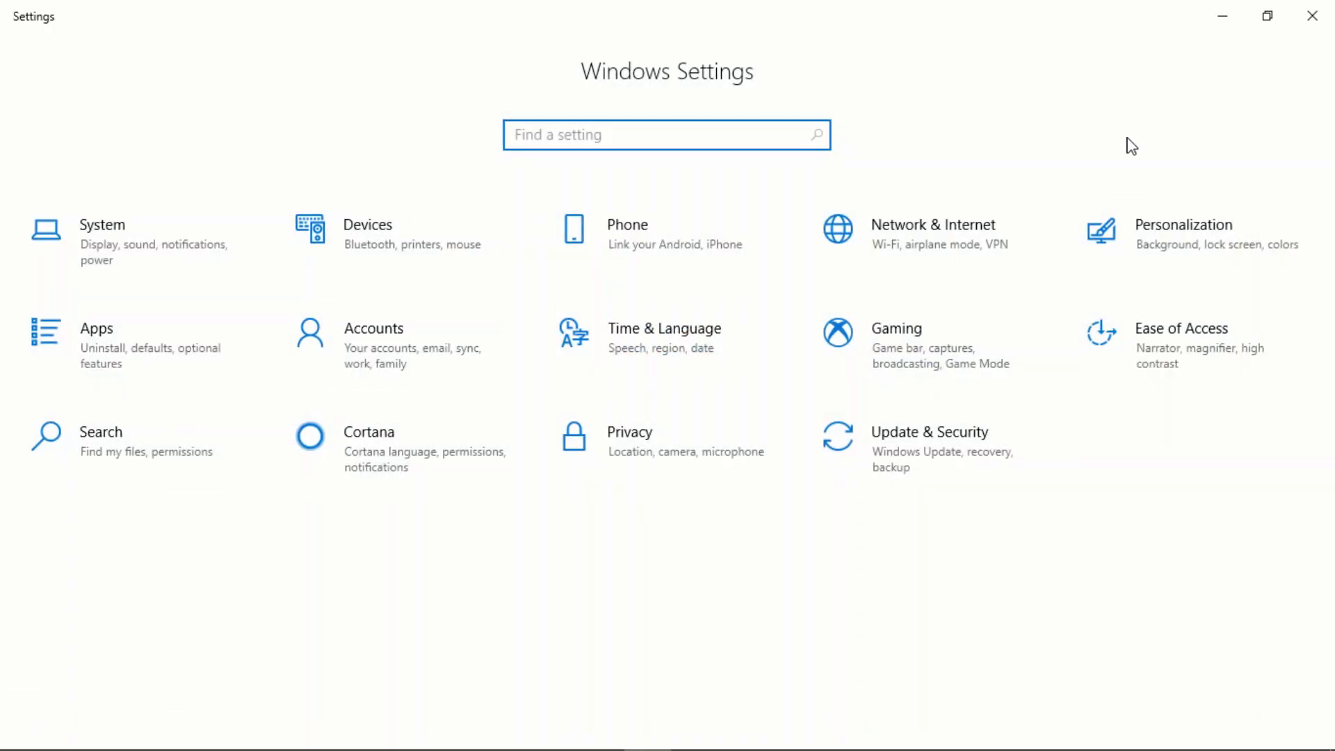
click(1173, 263)
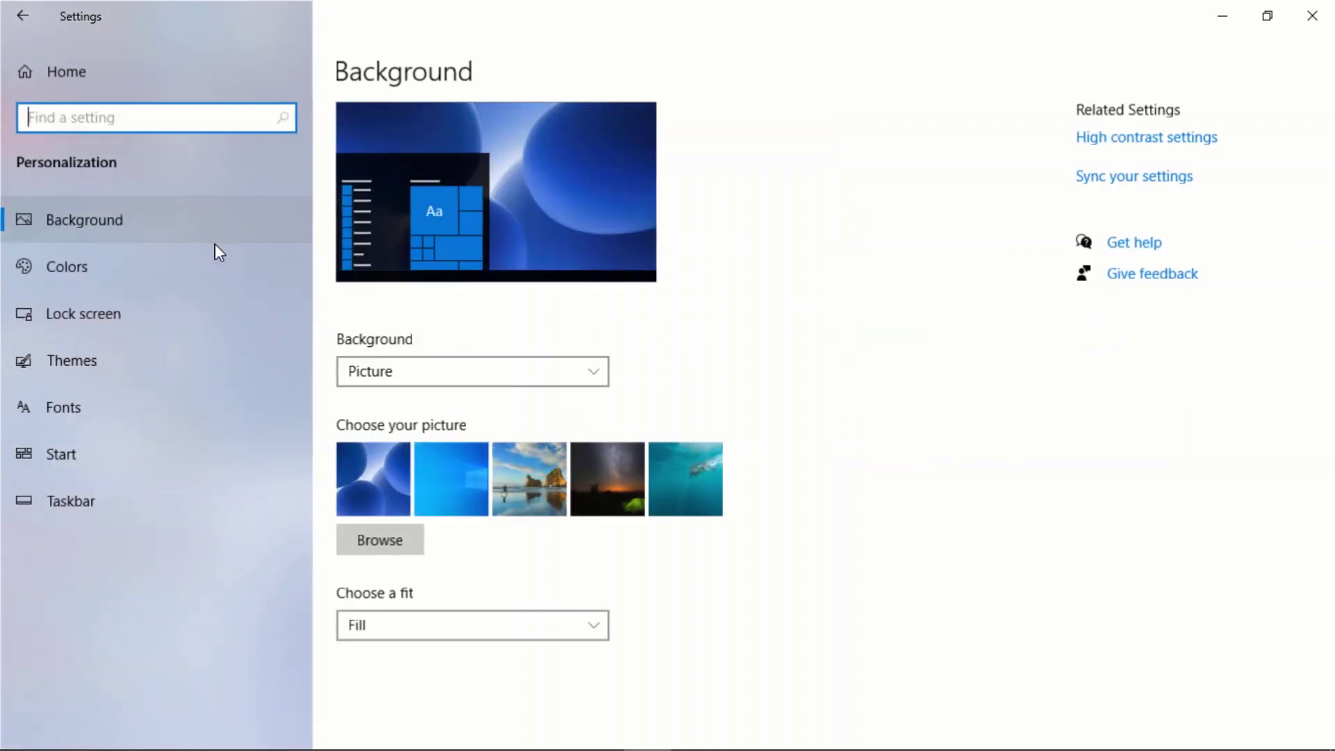
click(68, 224)
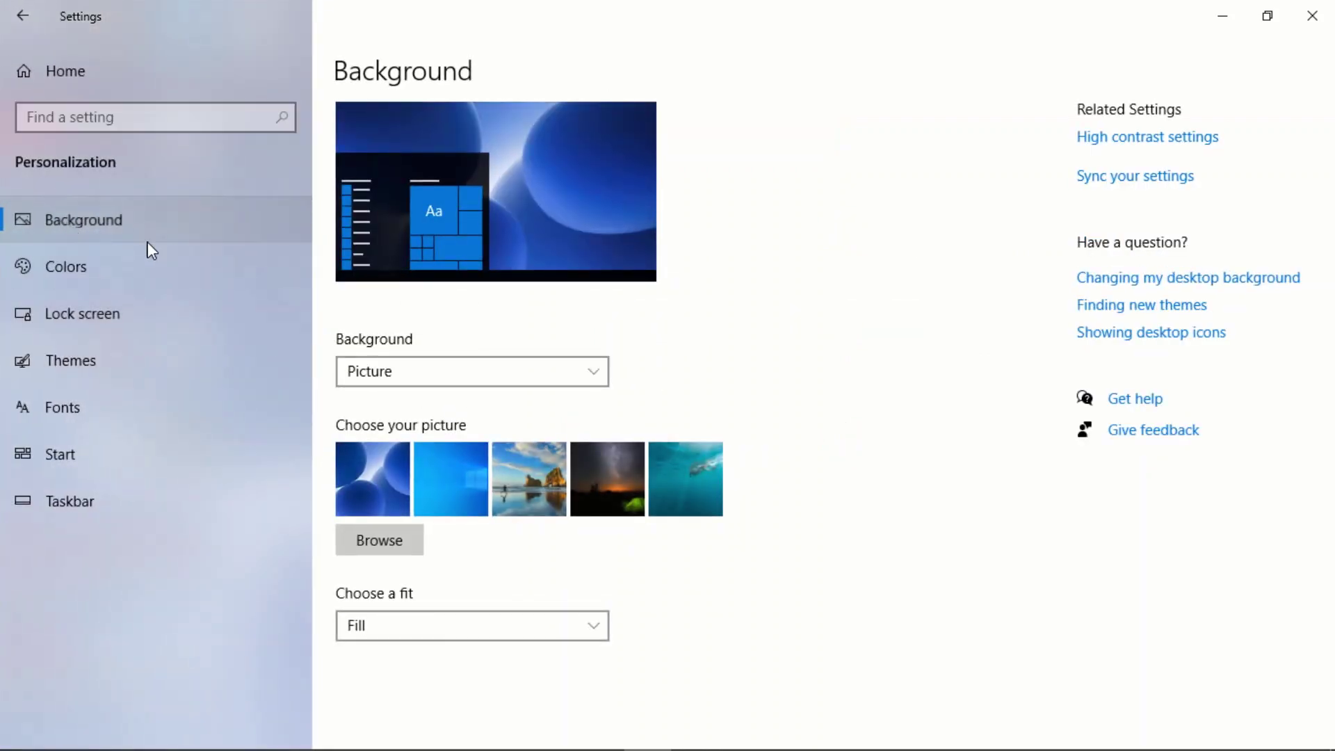
Step: Set the desktop background to a solid dark gray color and close Settings
click(418, 375)
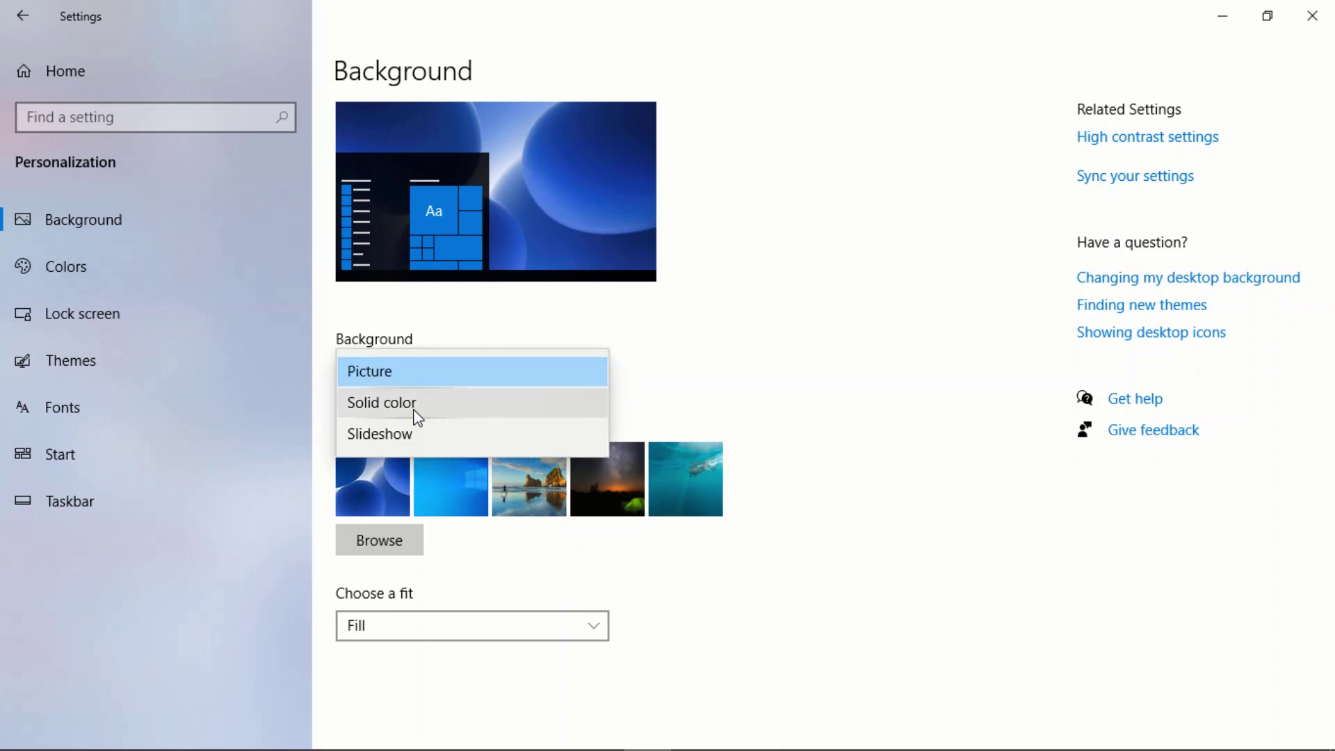
click(414, 410)
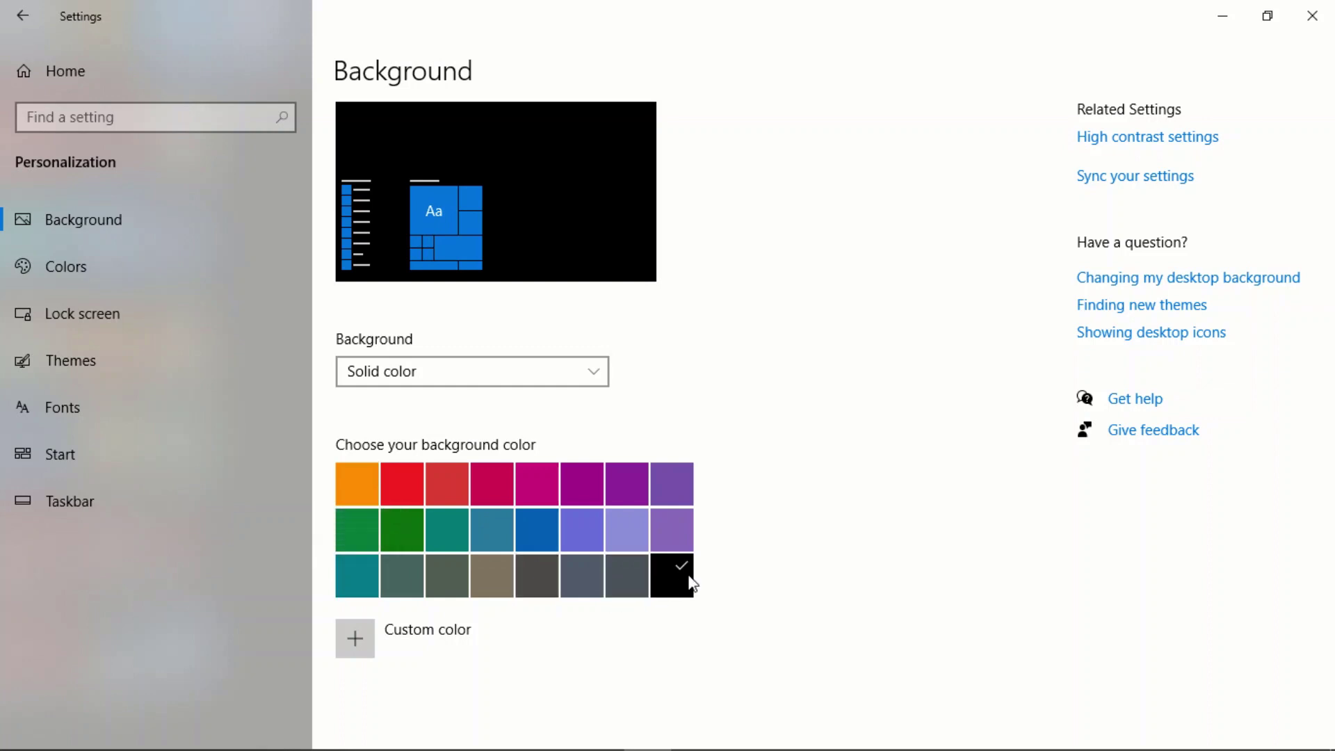
click(527, 575)
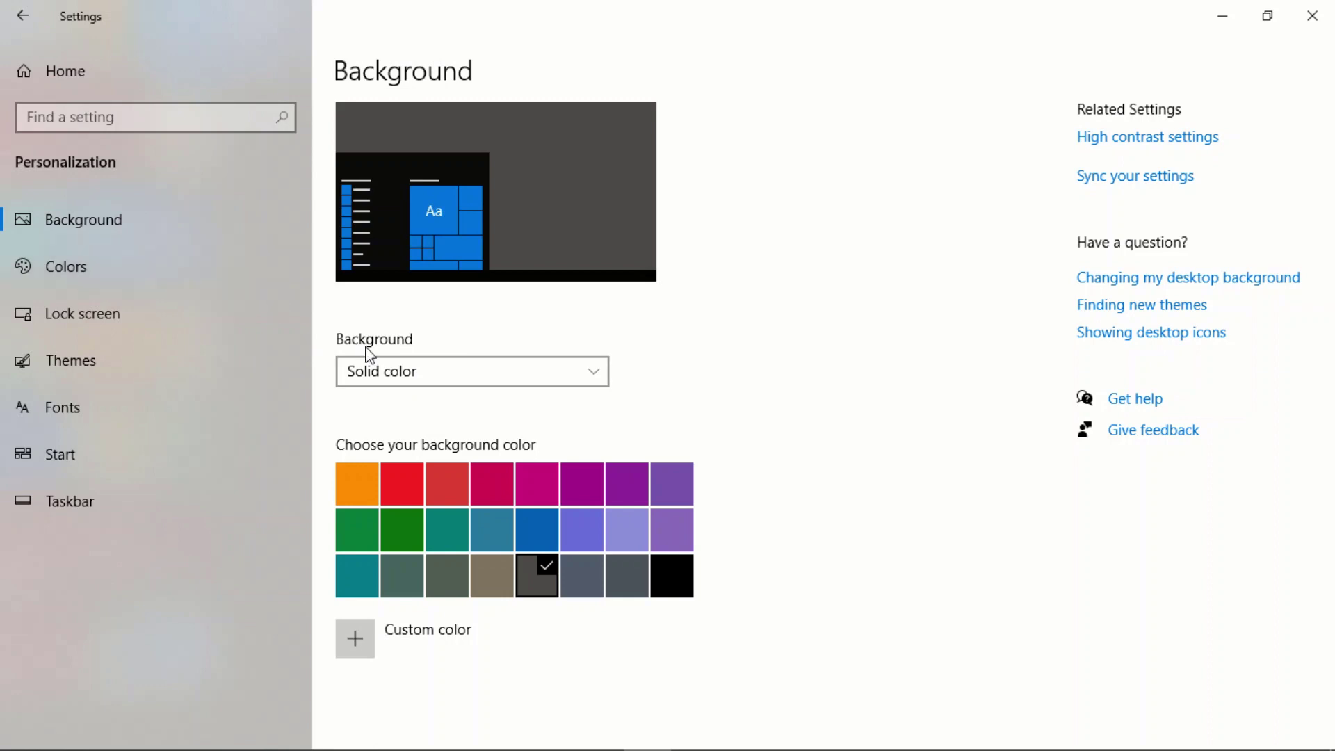
click(15, 18)
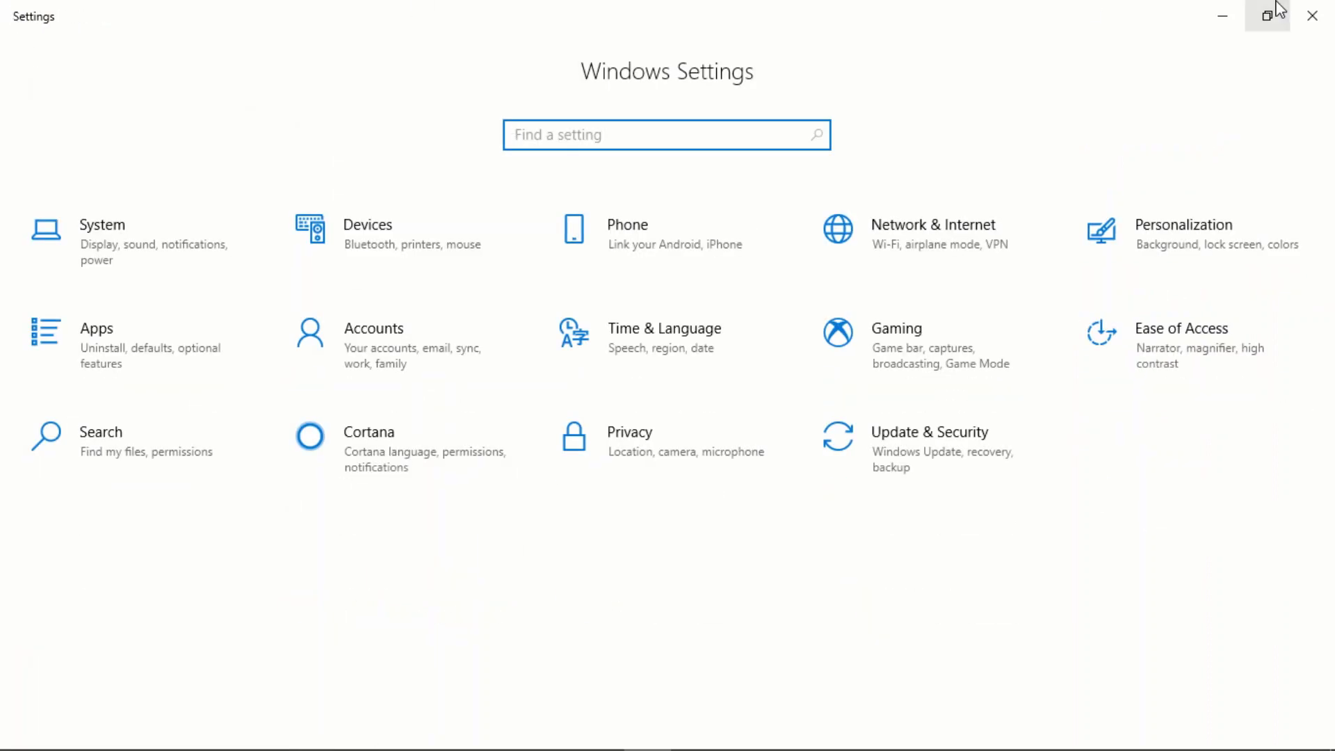
click(1312, 14)
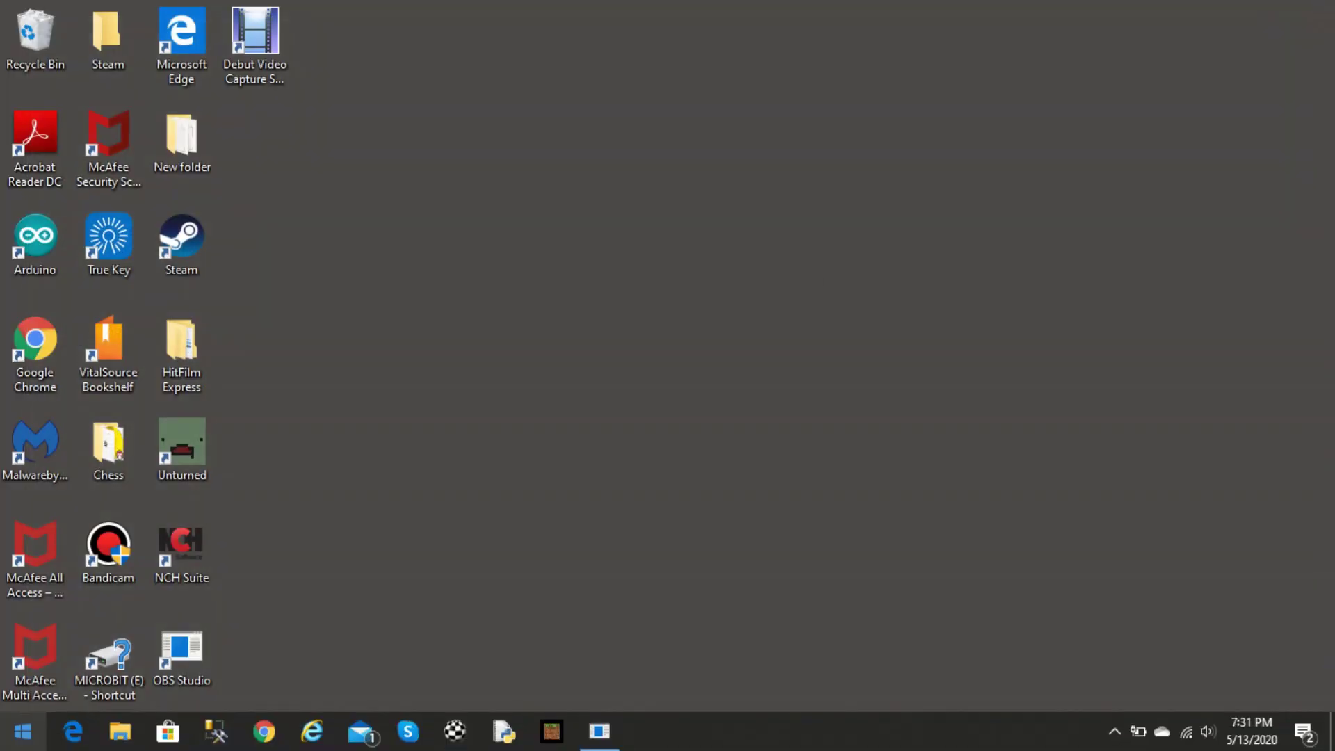
Step: Search for Control Panel, open it, and bring up the Performance Options from the advanced system settings
click(23, 731)
text(control)
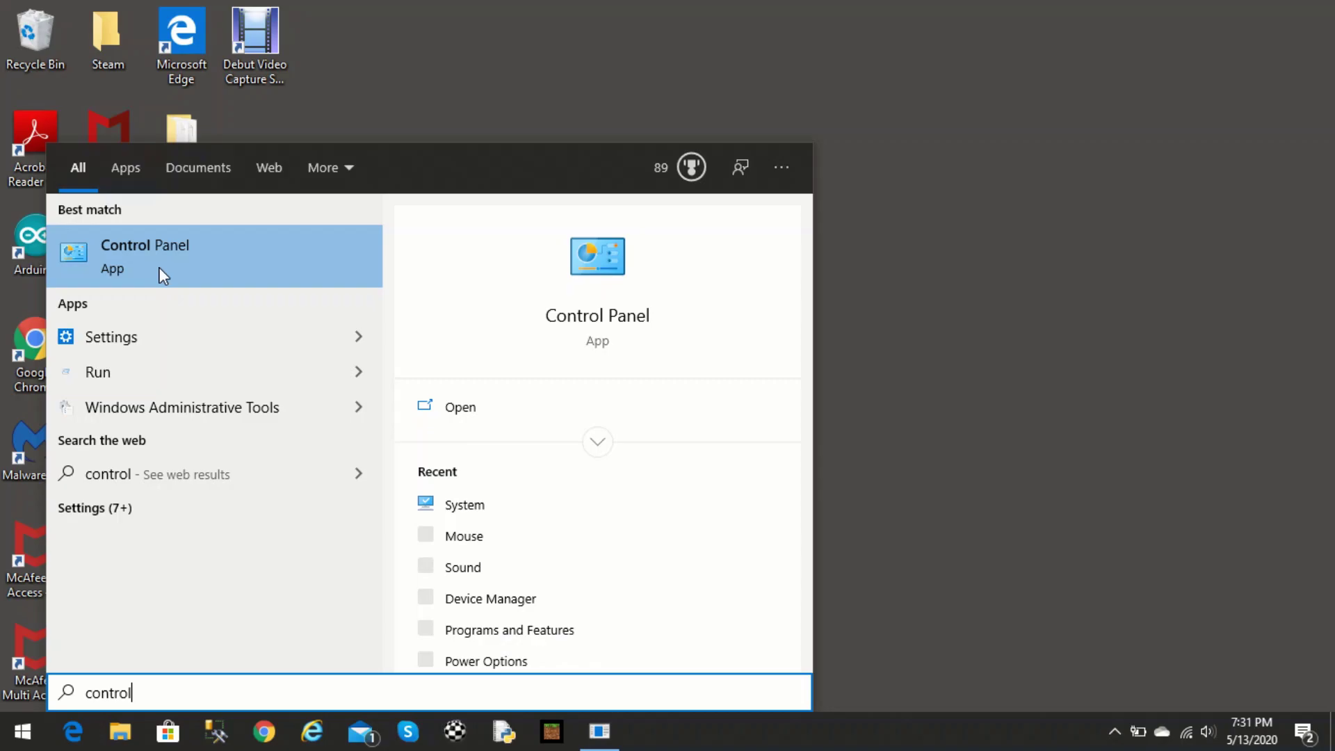
click(159, 267)
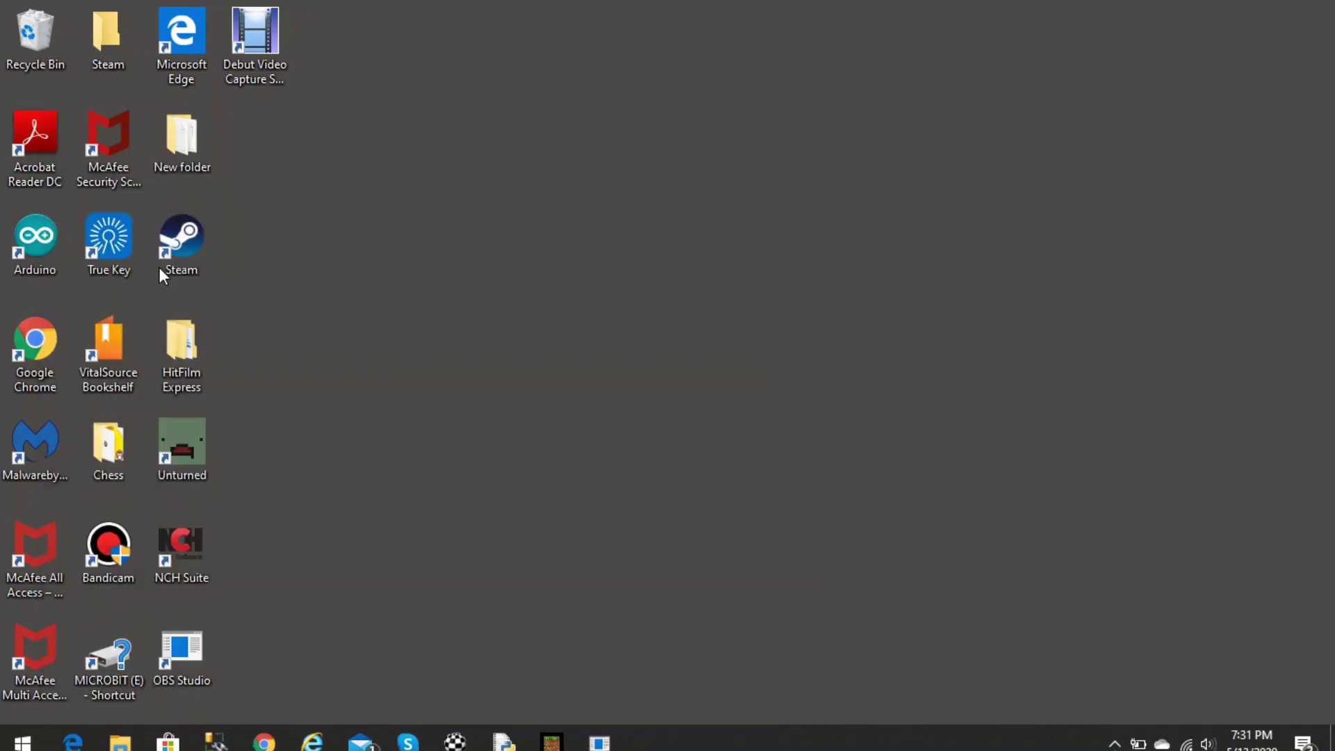
click(762, 326)
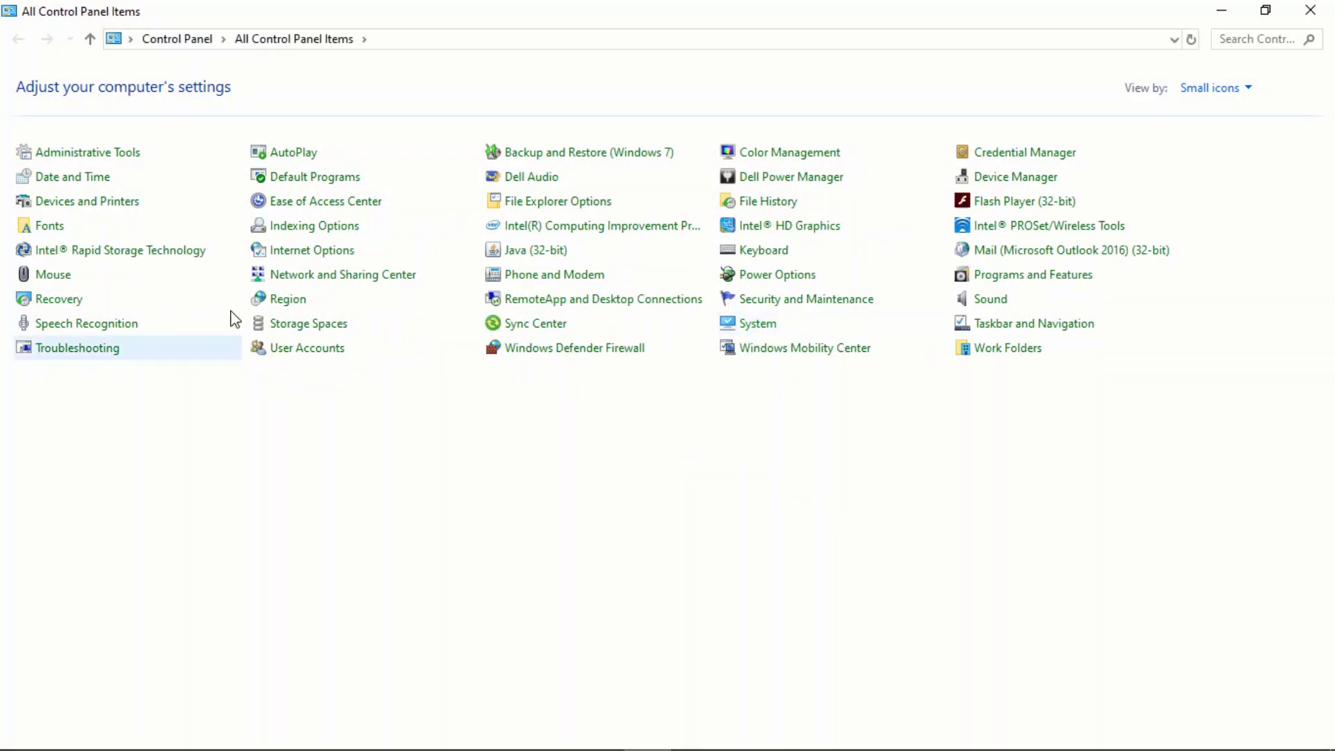
click(129, 189)
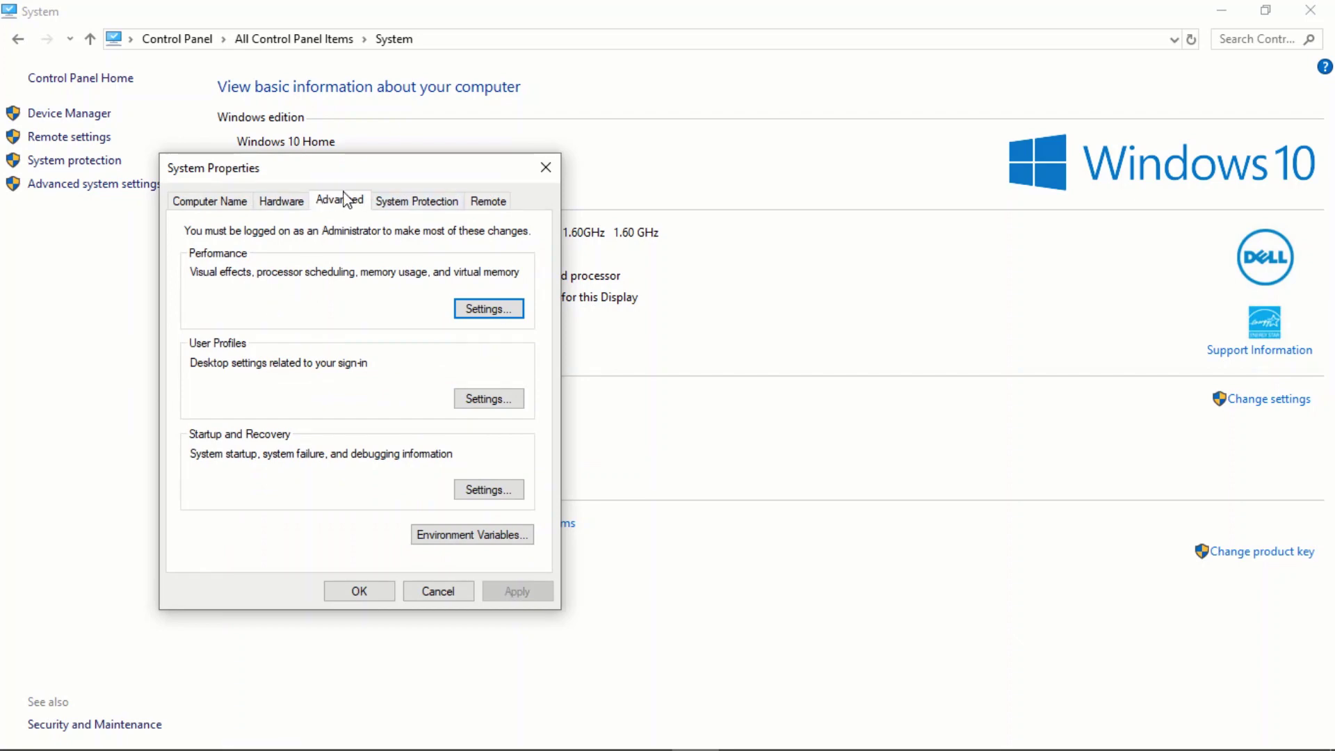
click(491, 312)
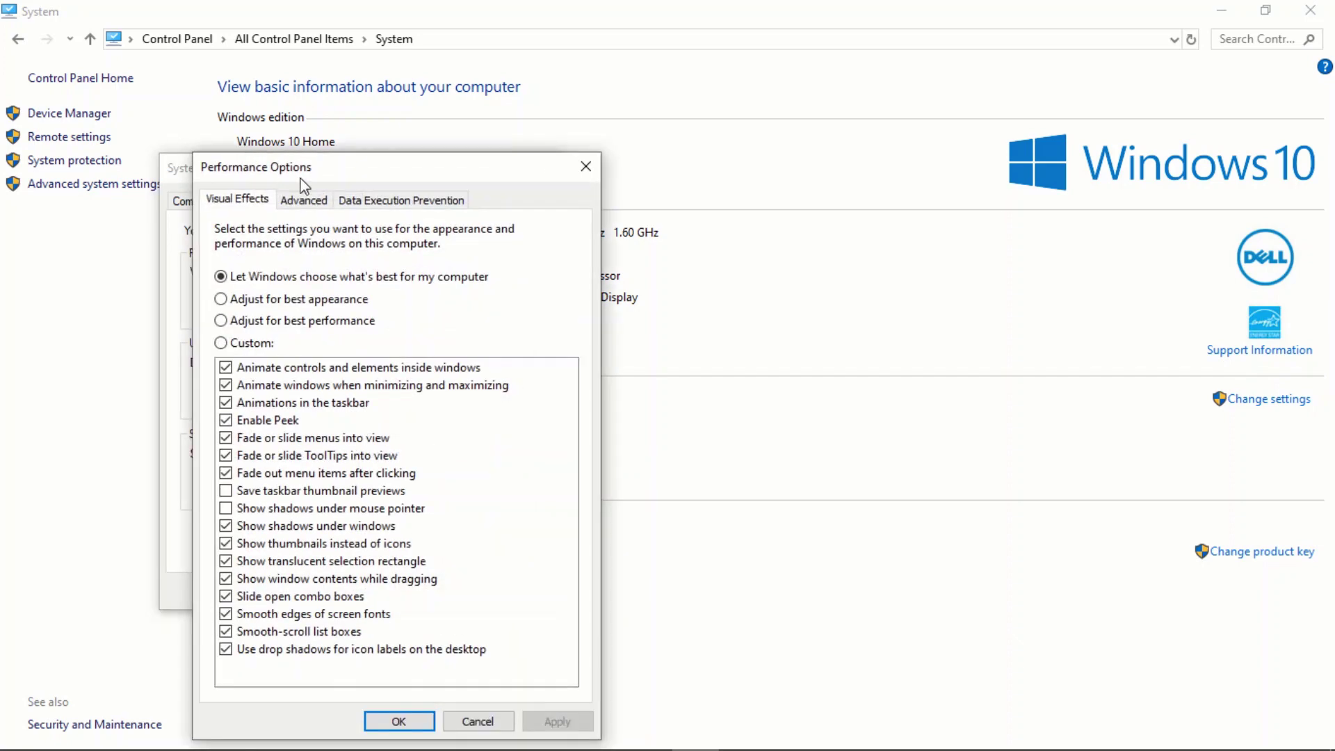
Step: Set visual effects to "Let Windows choose what's best for my computer", apply the performance options with the Programs scheduling choice, and close the system windows
click(221, 322)
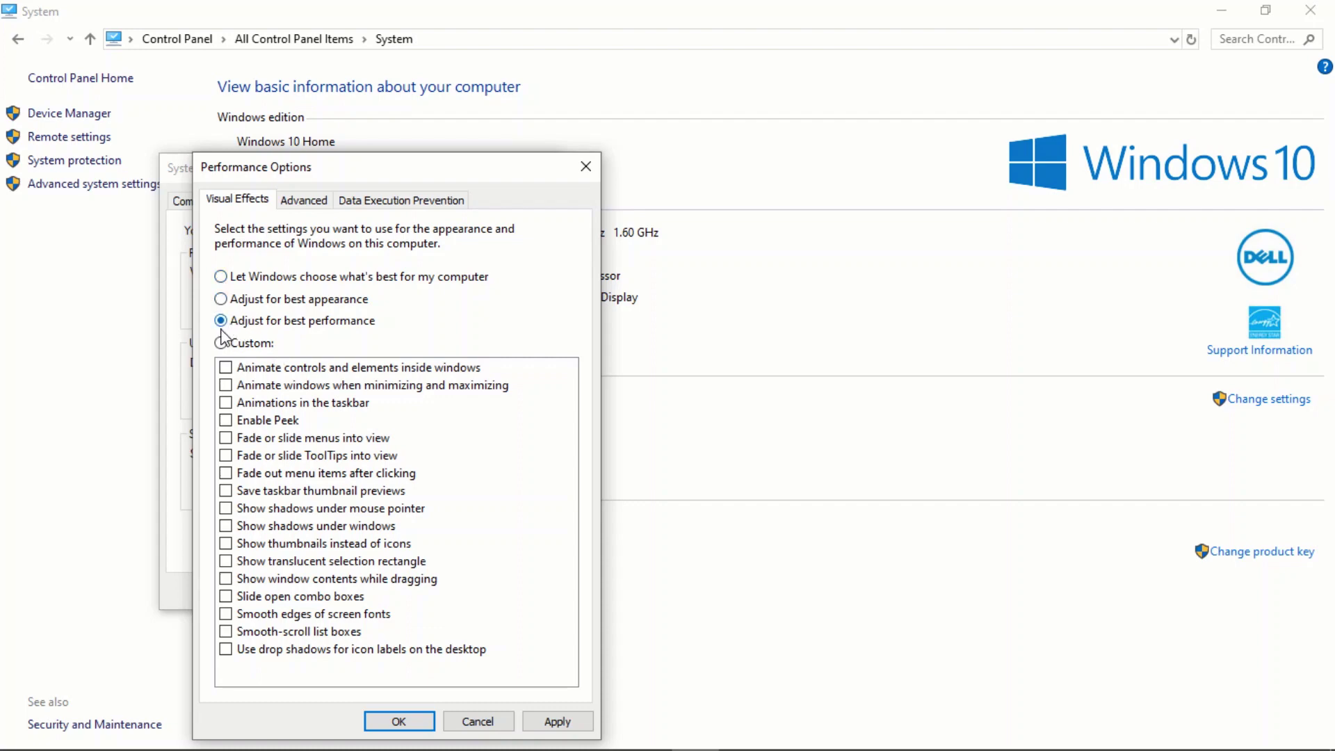
click(232, 278)
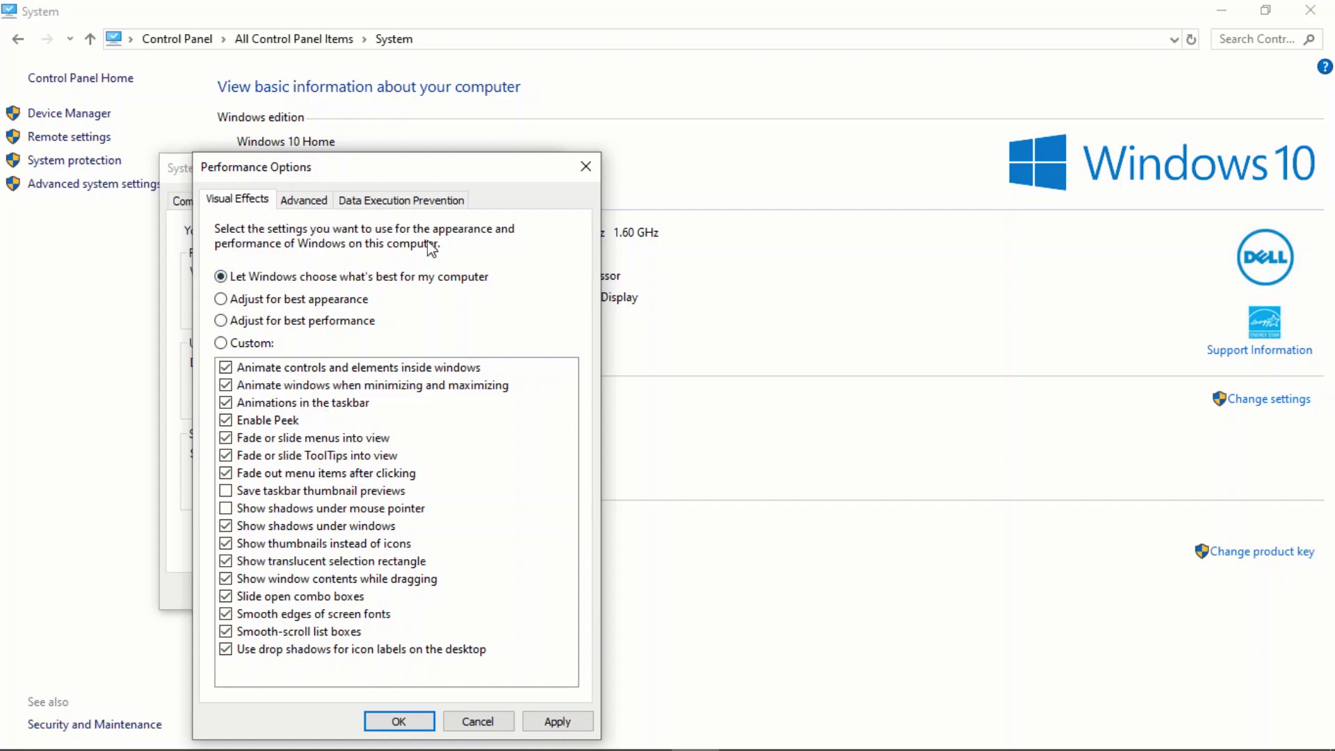
click(308, 204)
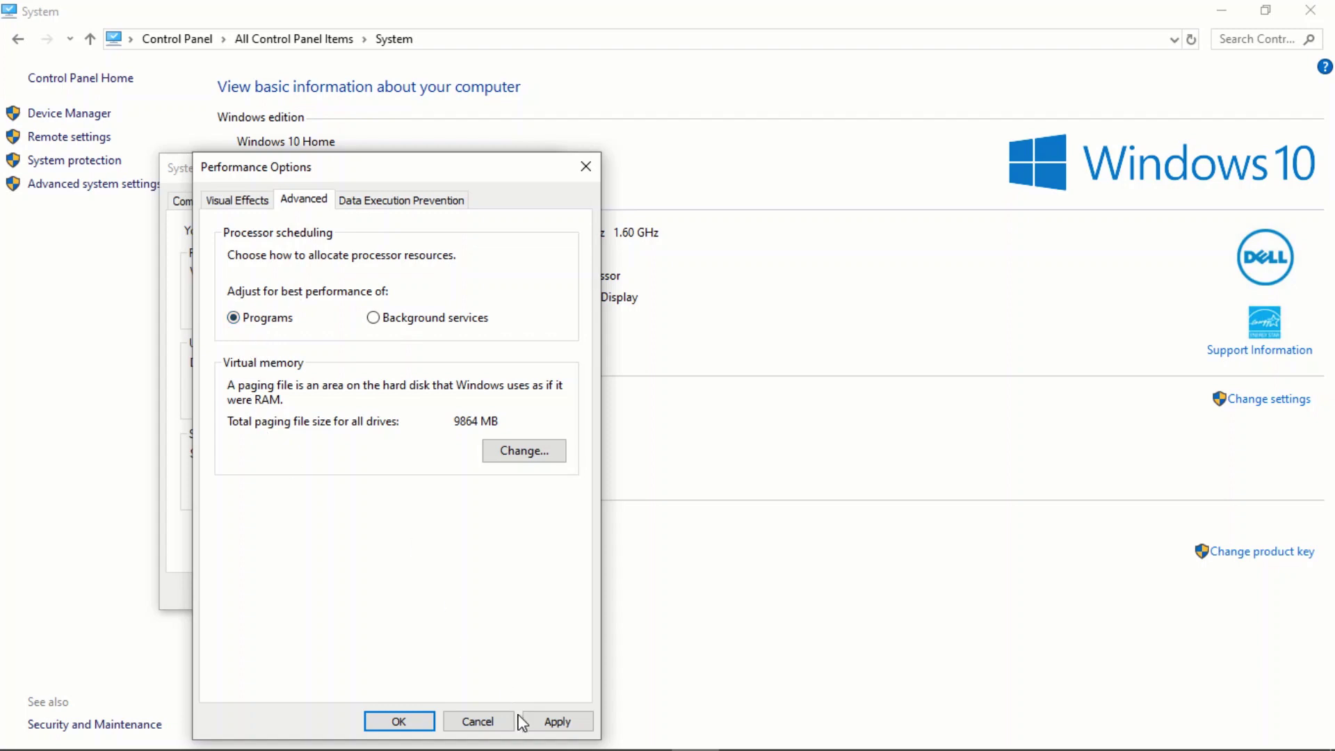
click(567, 723)
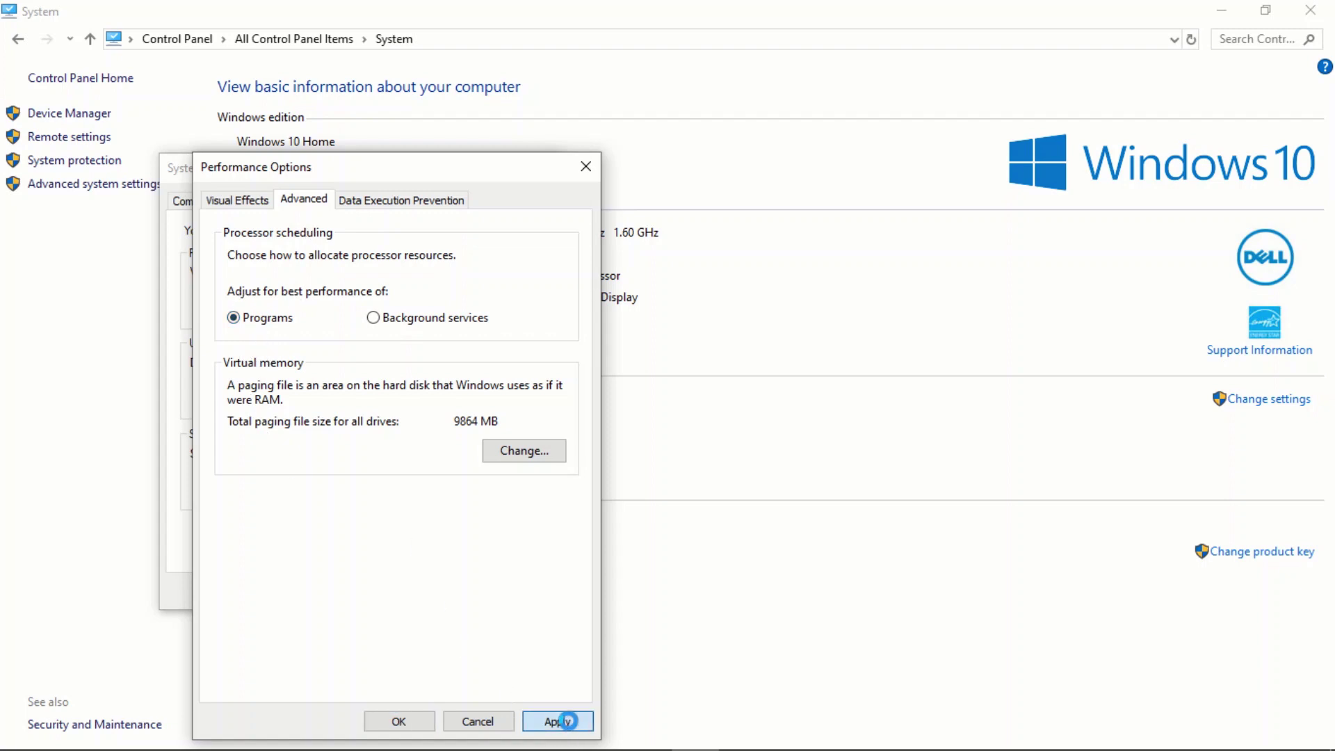
click(398, 721)
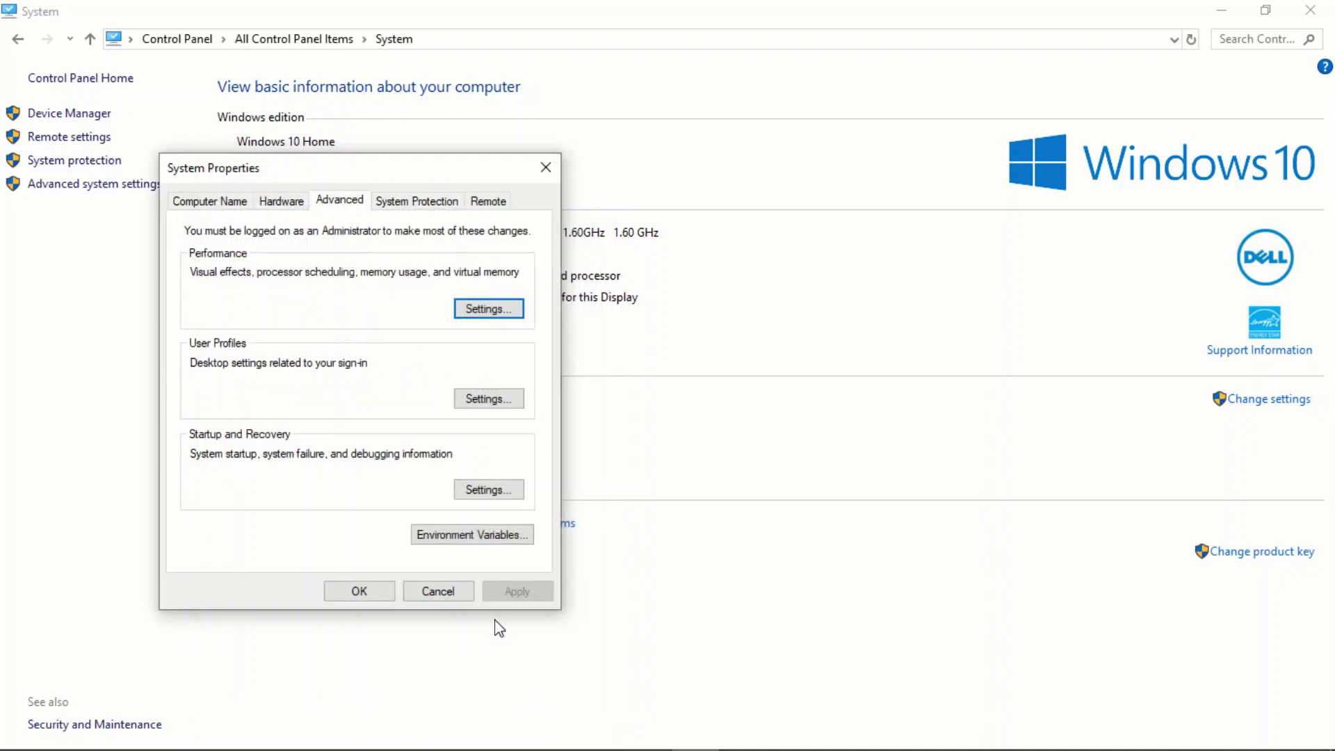
click(374, 592)
click(1309, 11)
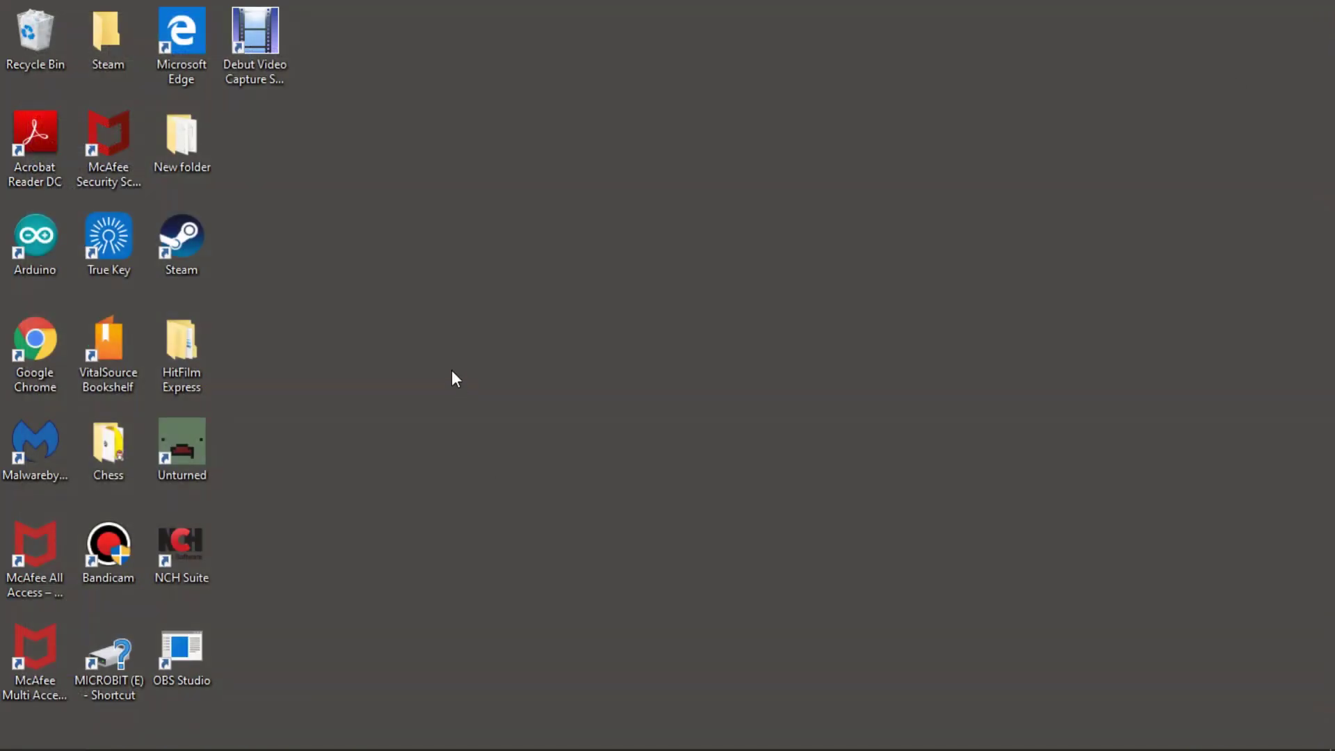
mouse_move(643, 747)
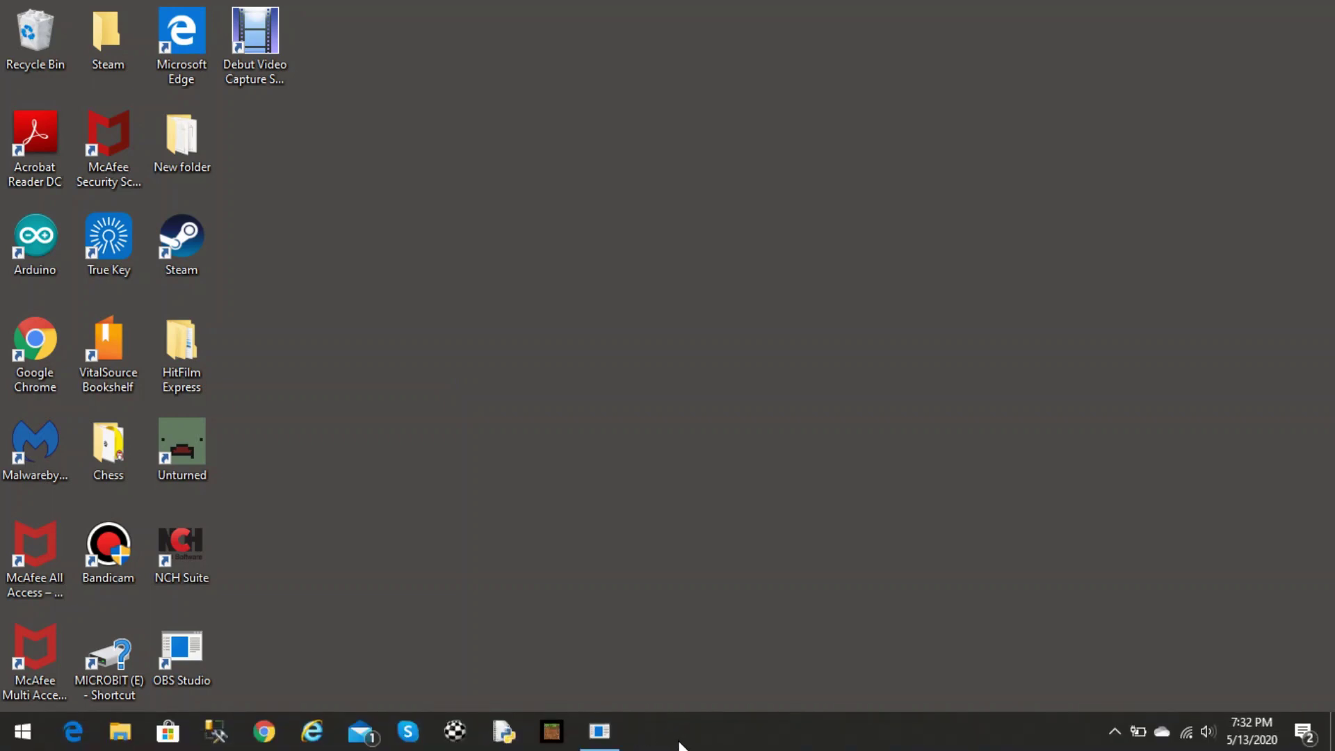
Step: Open Task Manager and display the list of programs that launch at startup
right_click(823, 726)
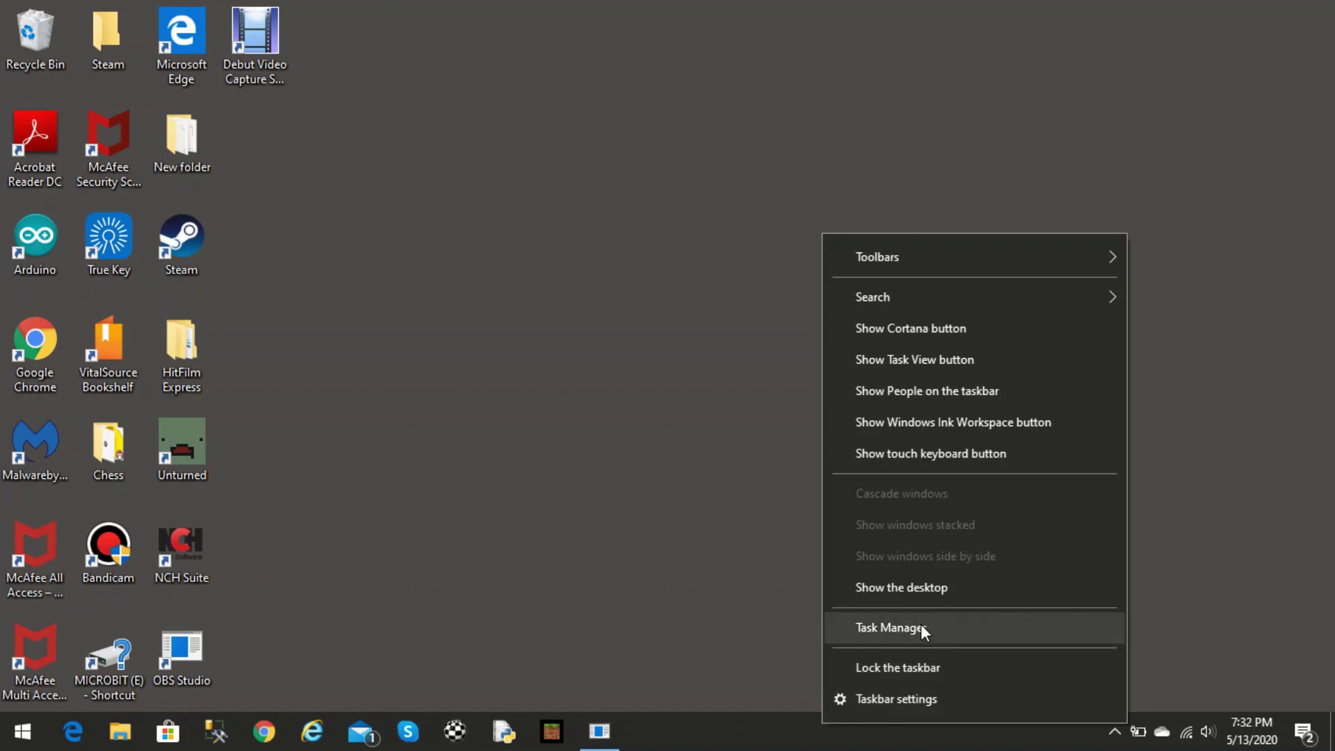
click(921, 627)
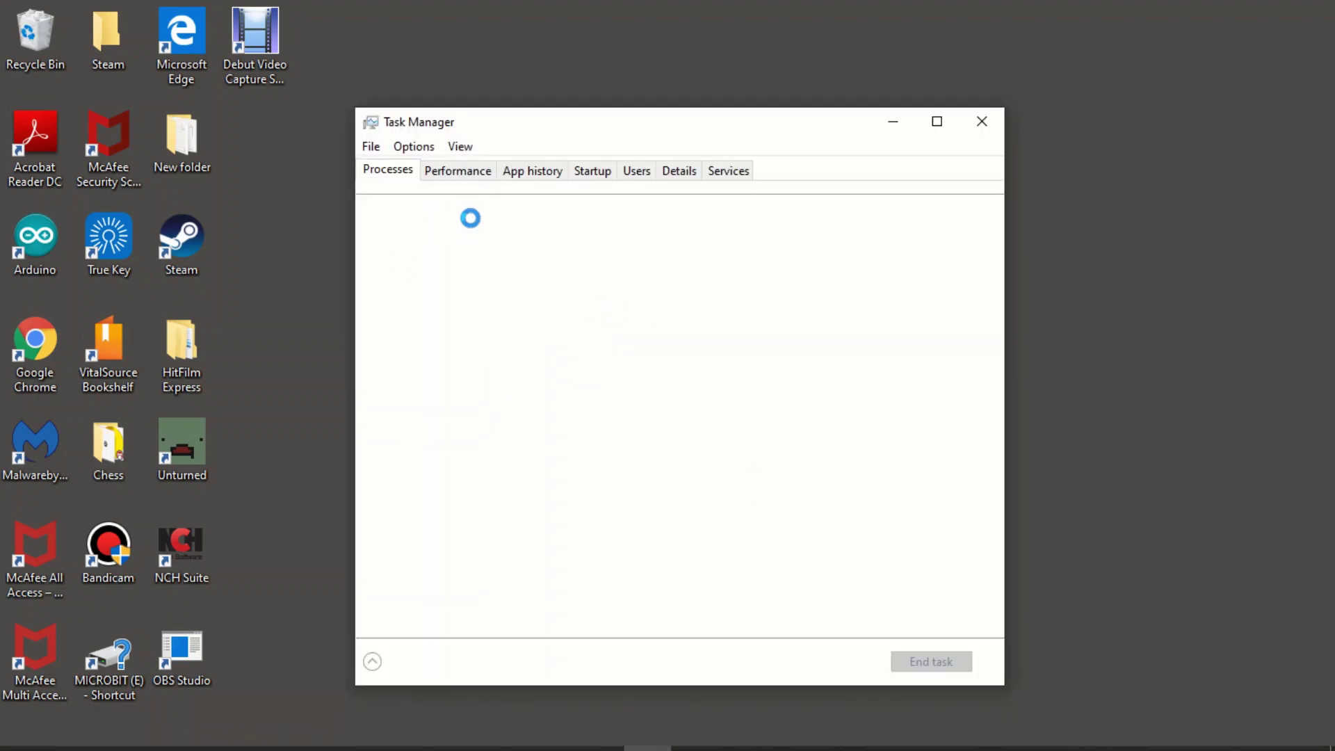
click(589, 171)
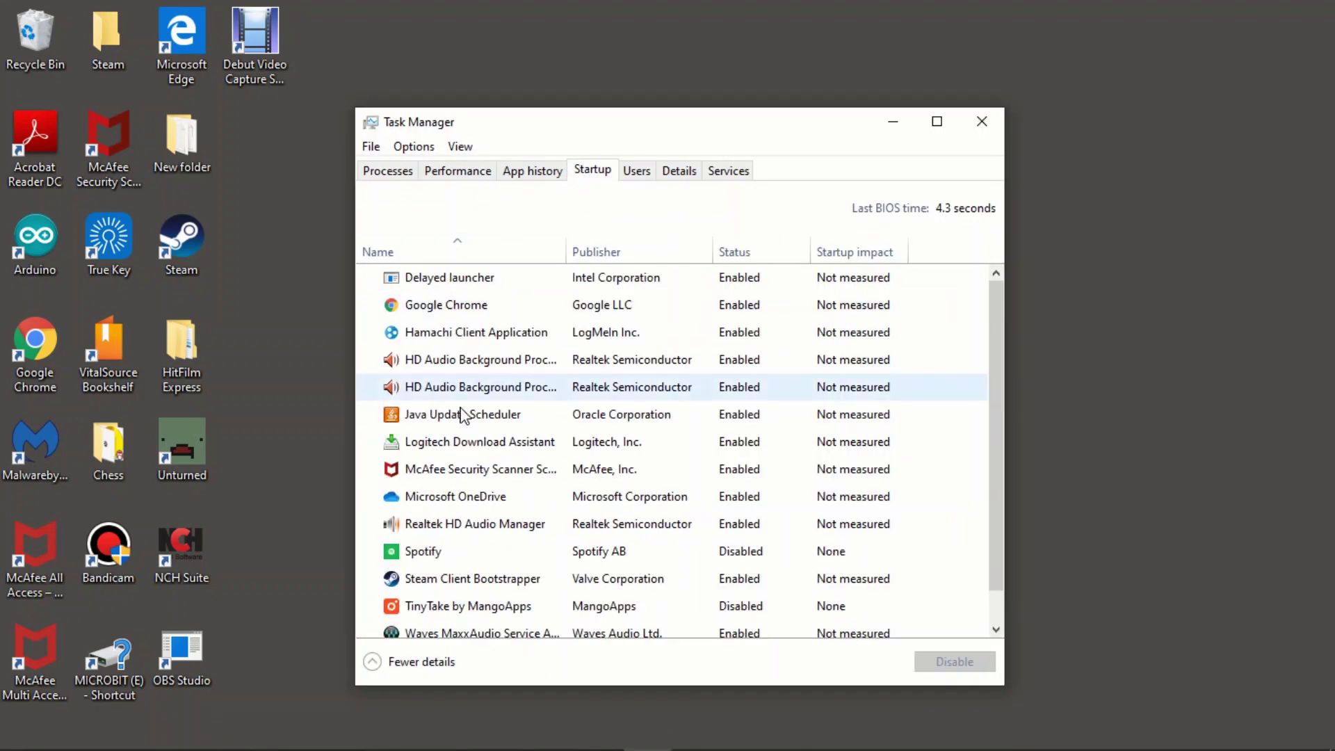
Step: Review the publisher, status and startup impact of the startup programs, select the Hamachi Client Application entry, and close Task Manager
scroll(485, 455, down, 1)
scroll(484, 455, up, 1)
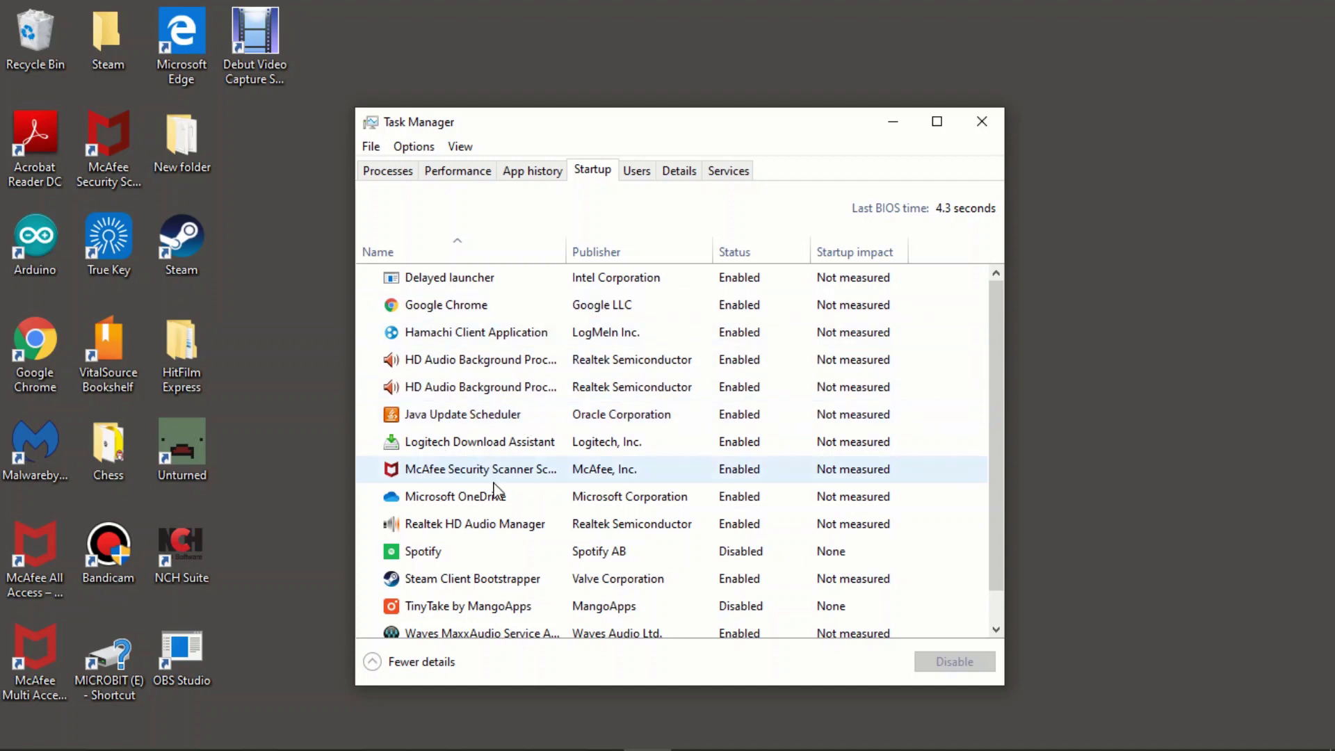
scroll(433, 304, down, 1)
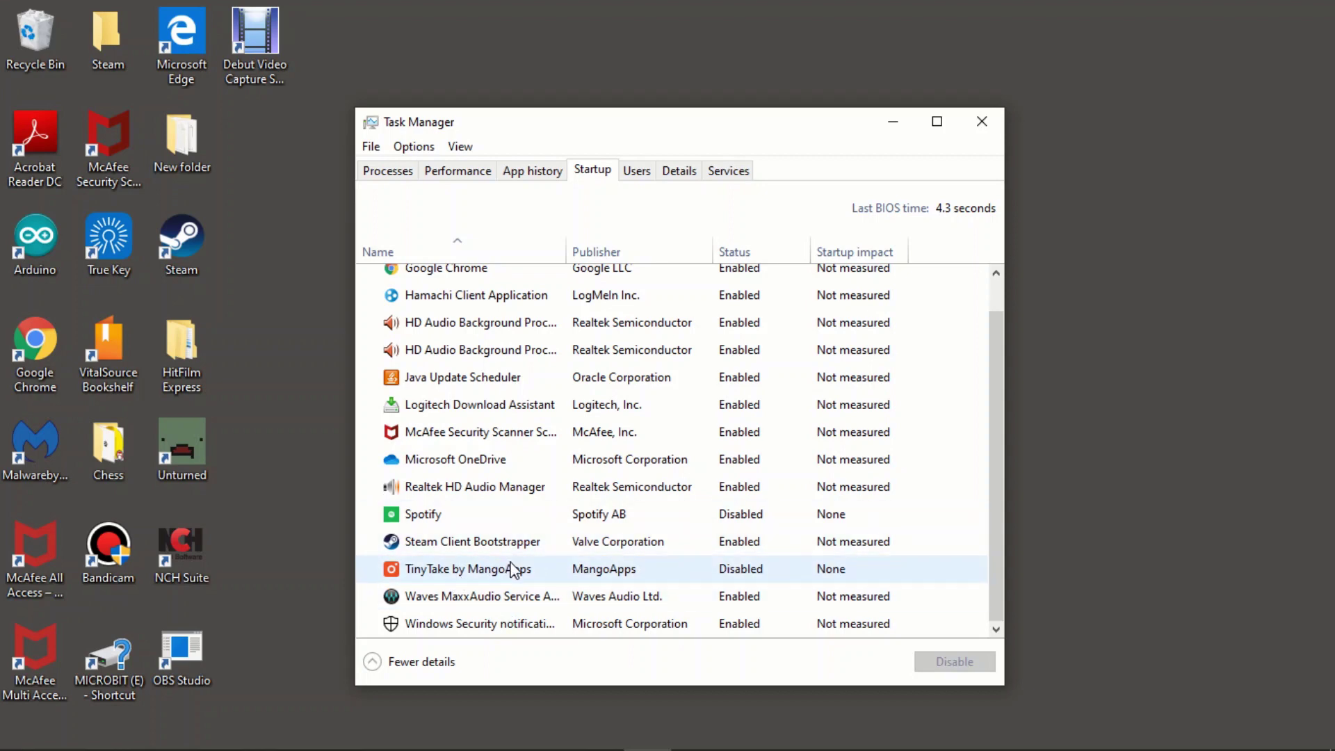
scroll(458, 469, up, 1)
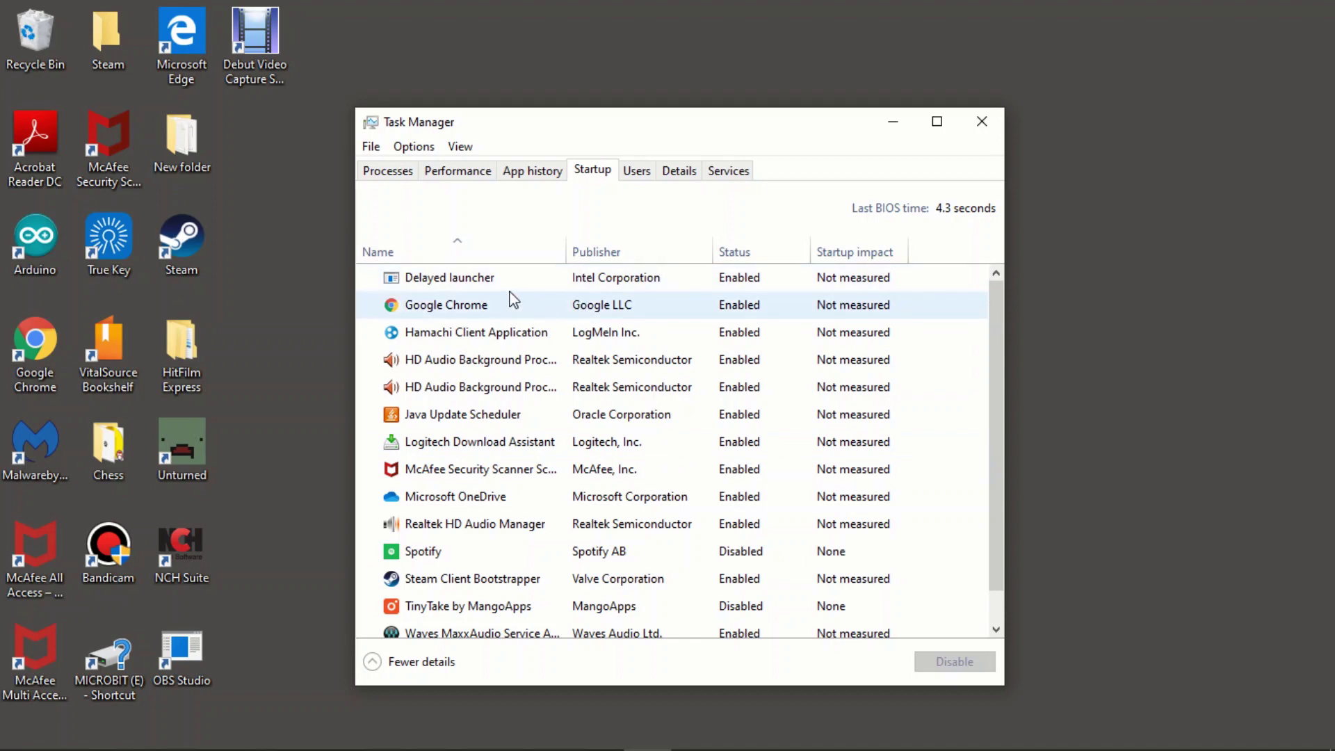
scroll(511, 484, down, 1)
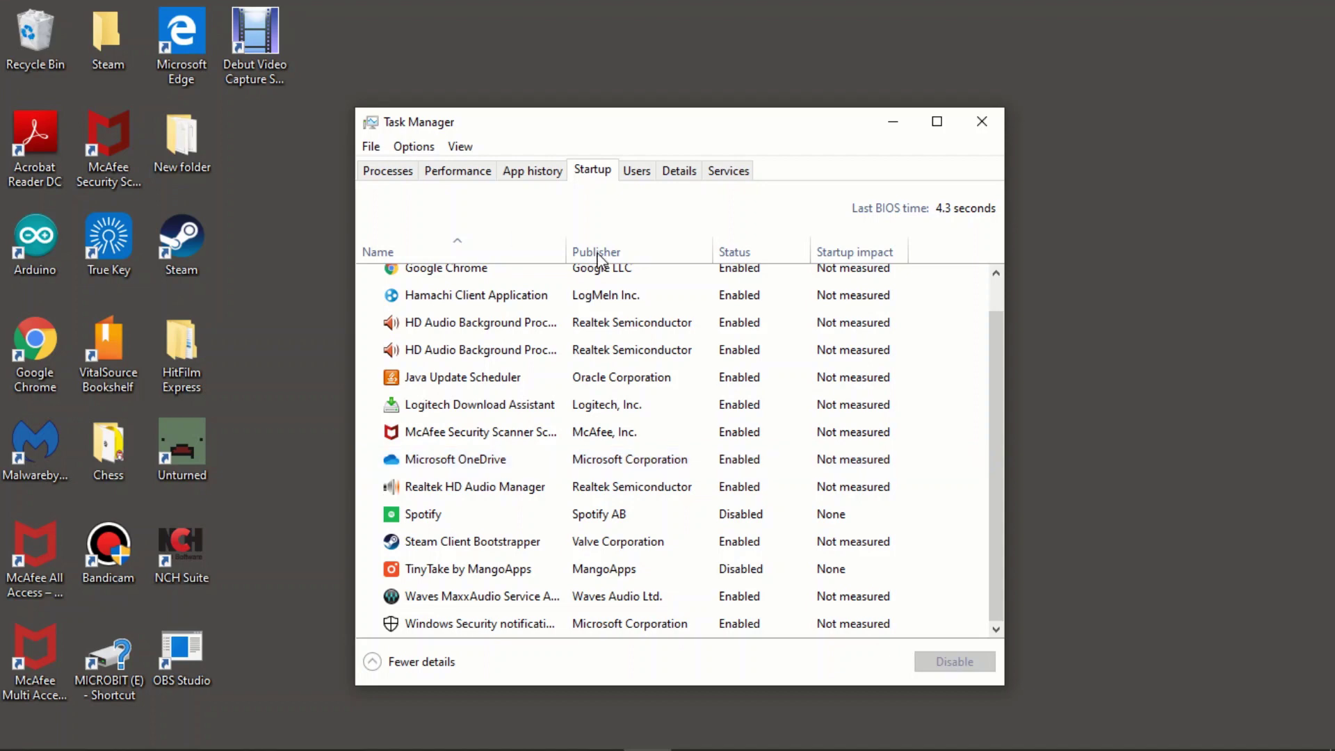
scroll(583, 378, up, 1)
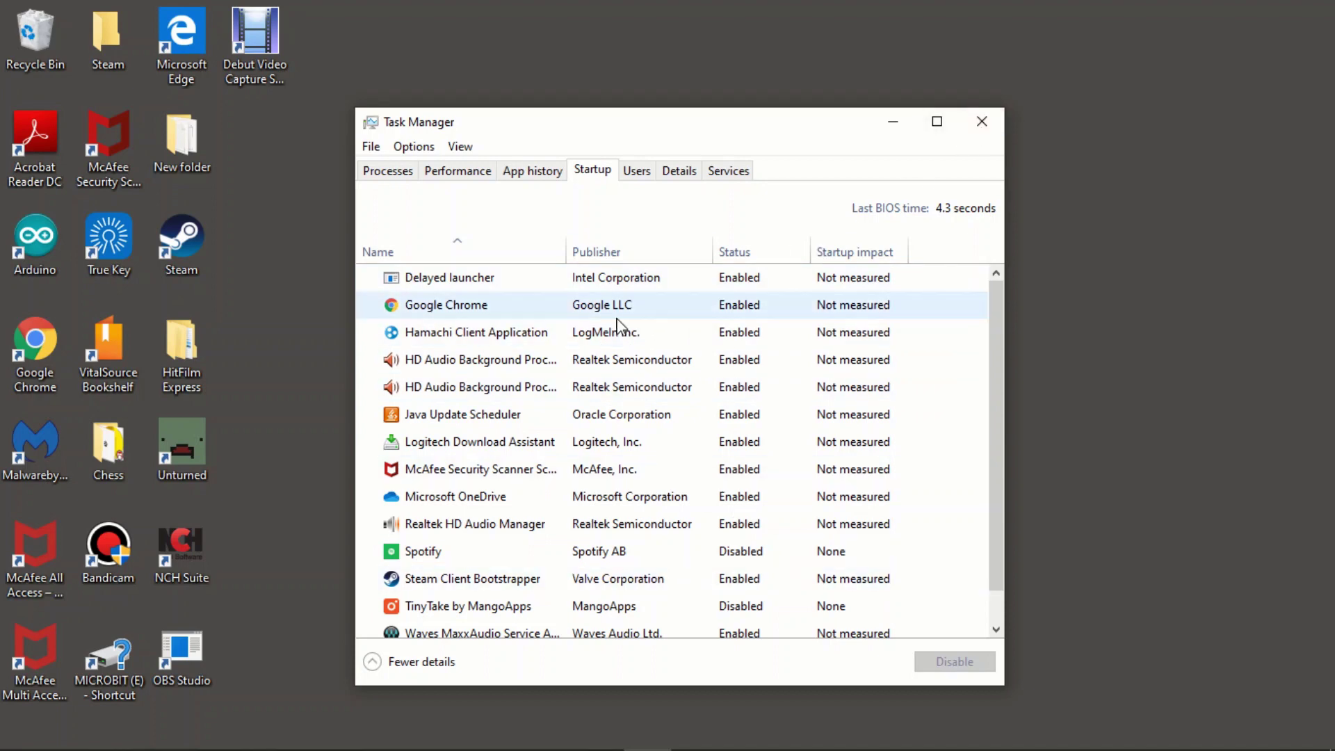
click(594, 333)
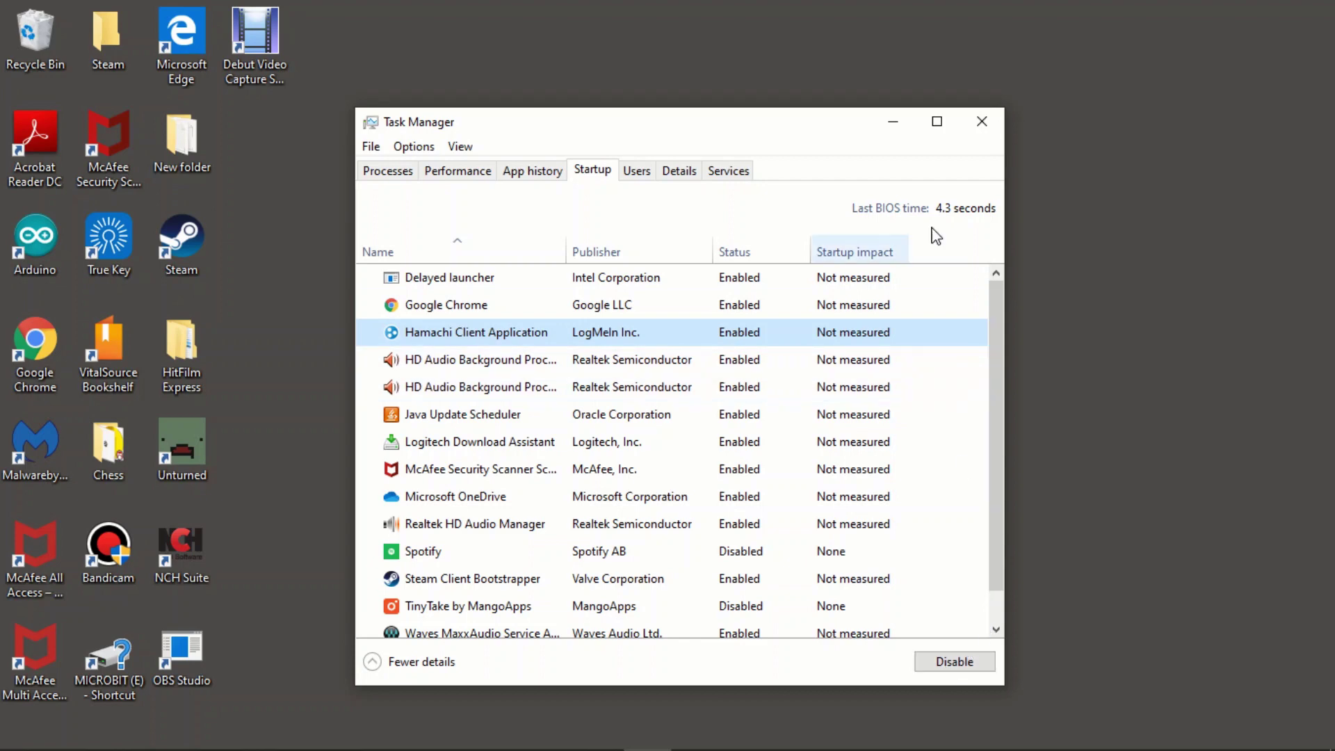
click(982, 124)
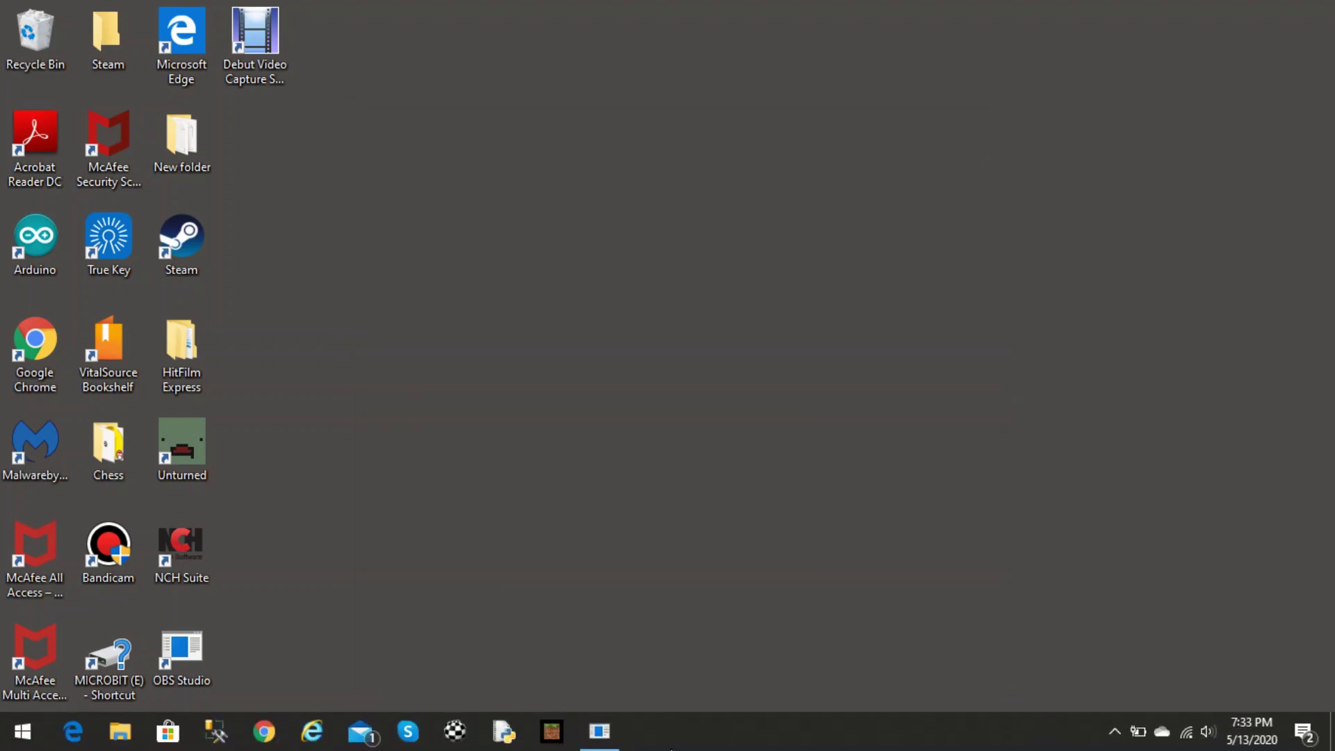